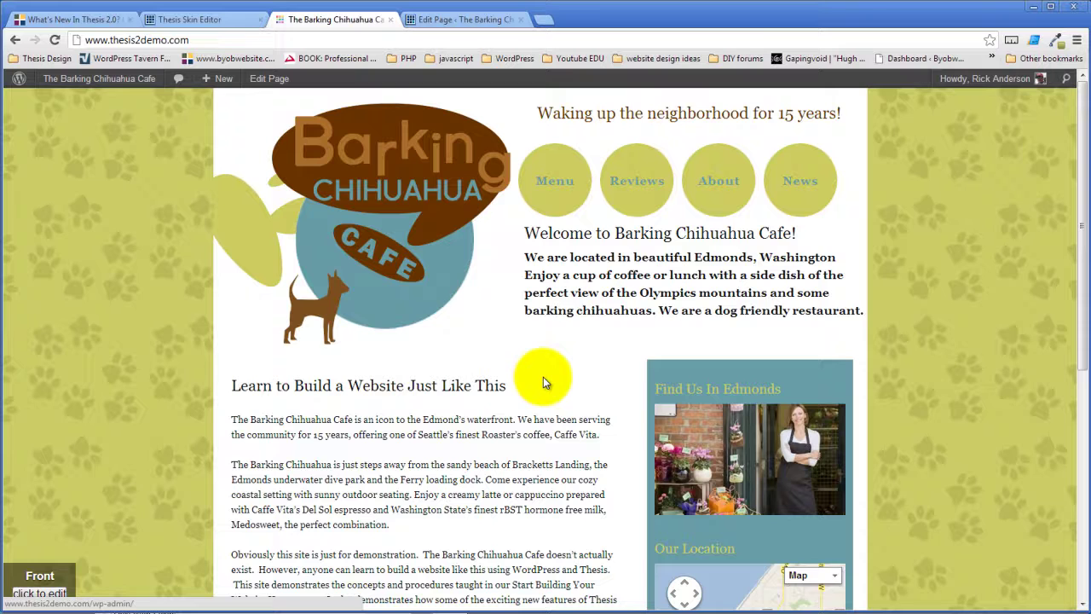
In the skin editor's HTML view, add a new Container box named Feature Box.
click(228, 24)
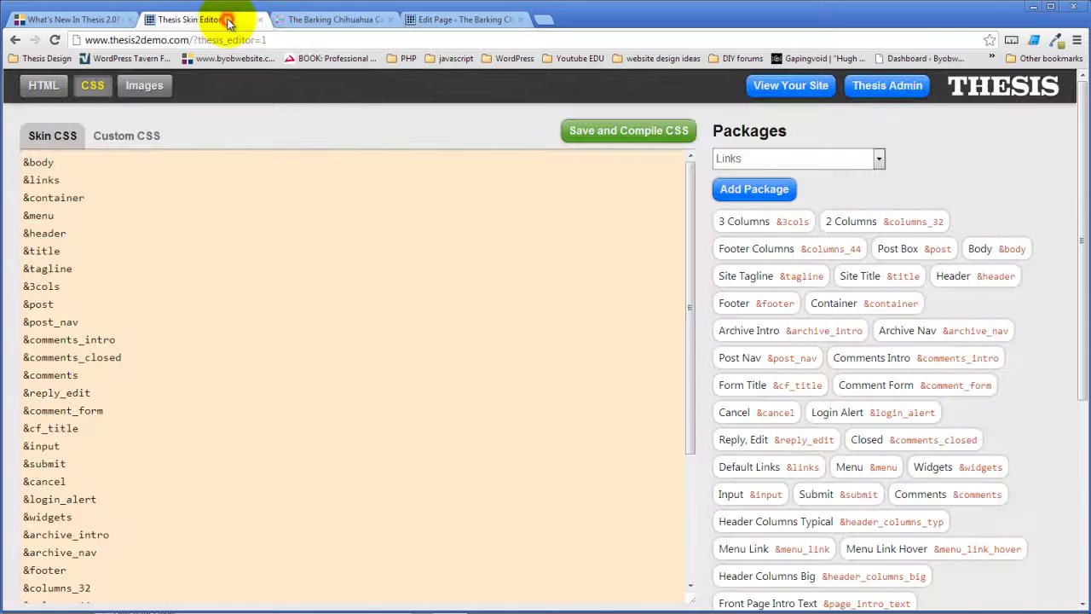
click(41, 87)
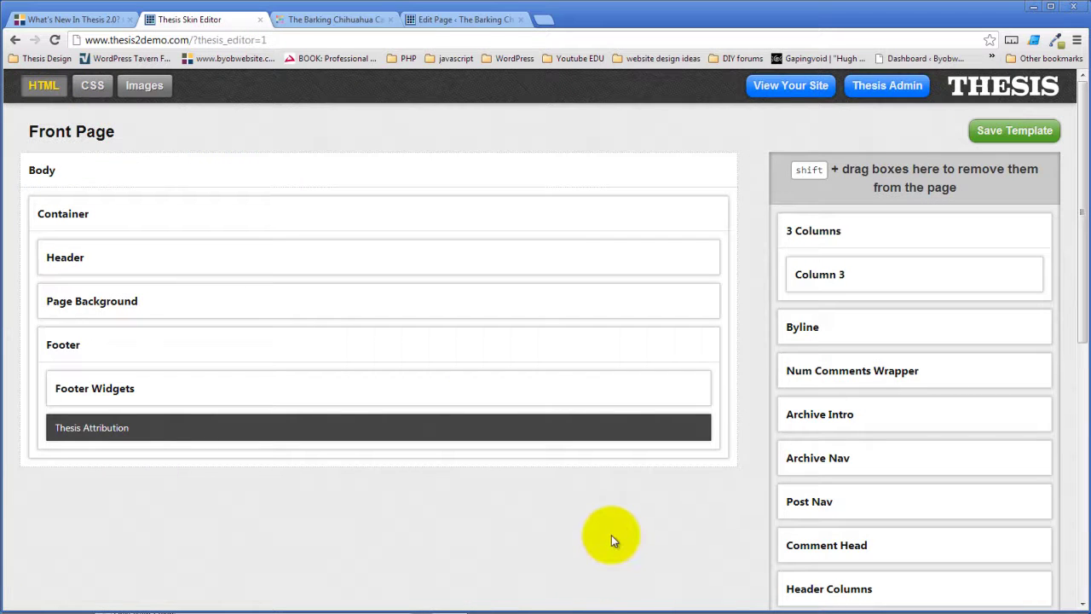
scroll(687, 486, down, 5)
scroll(645, 545, down, 3)
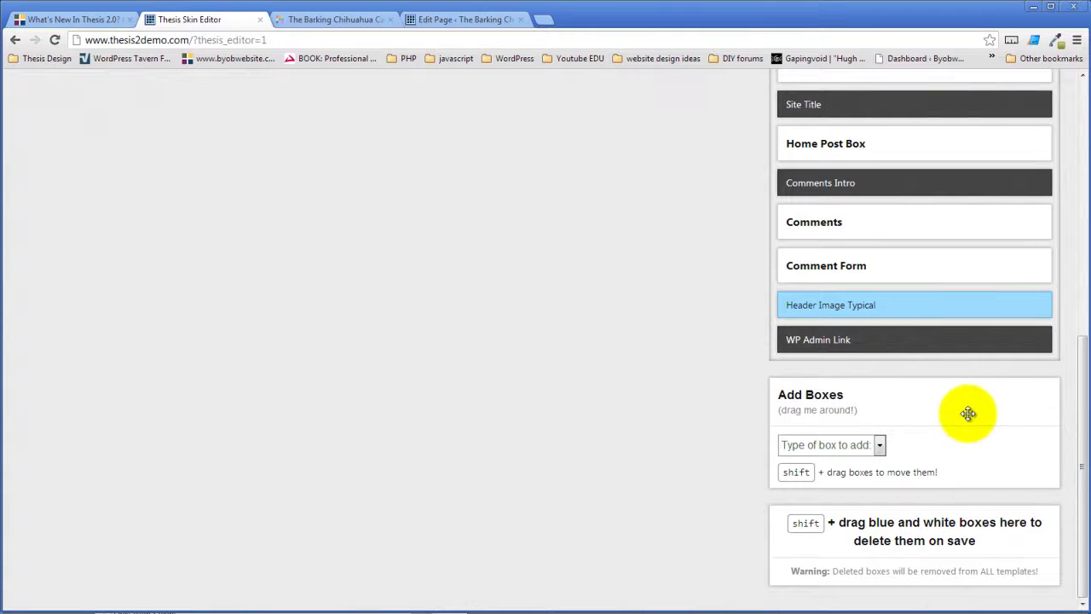
drag(968, 413, 455, 422)
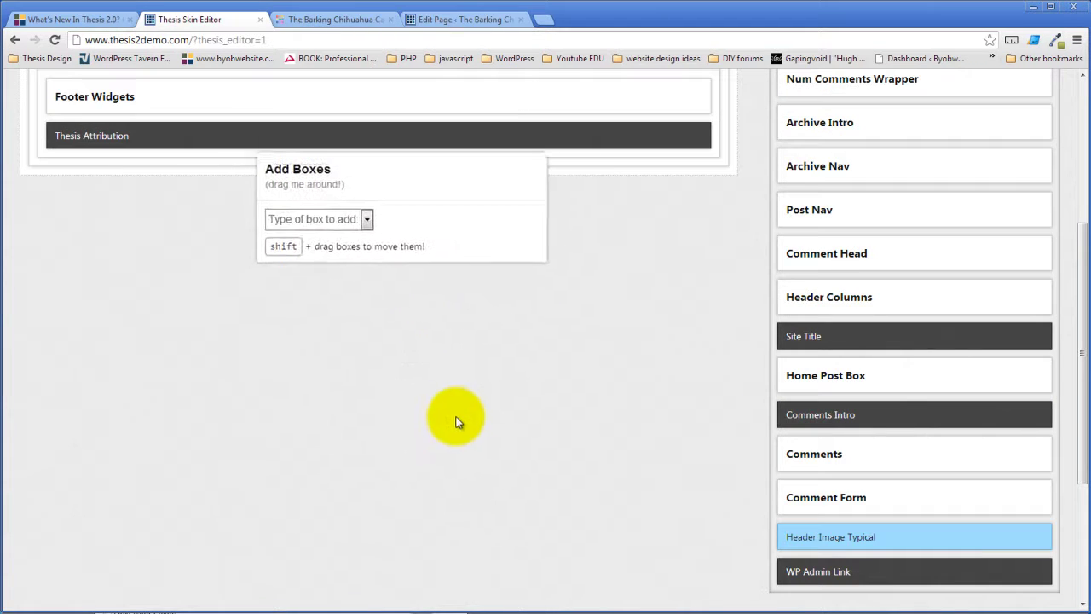
click(374, 236)
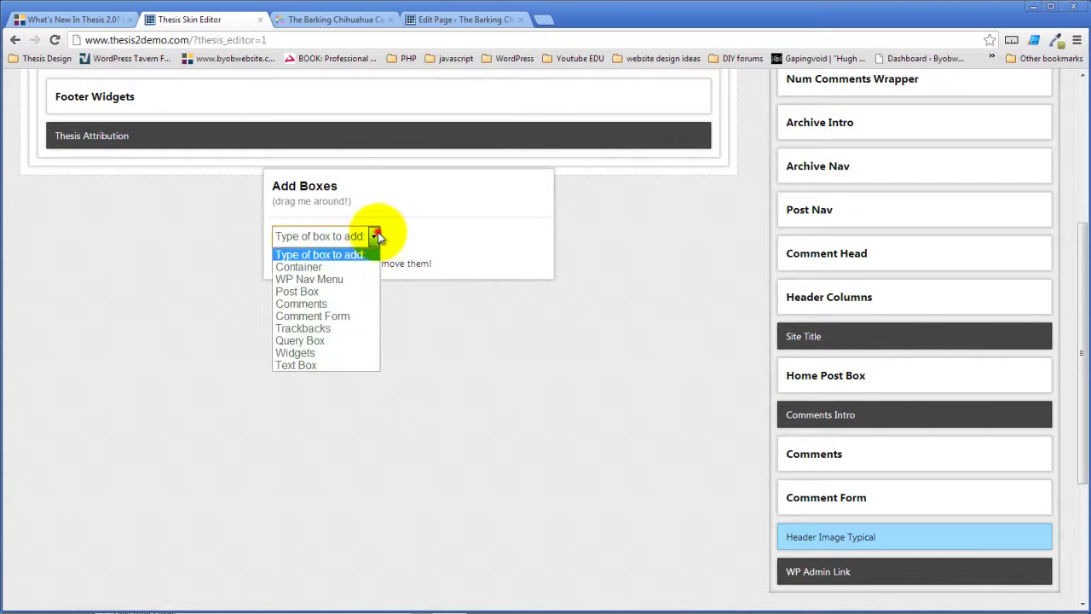
click(316, 267)
click(334, 289)
text(Feature Box)
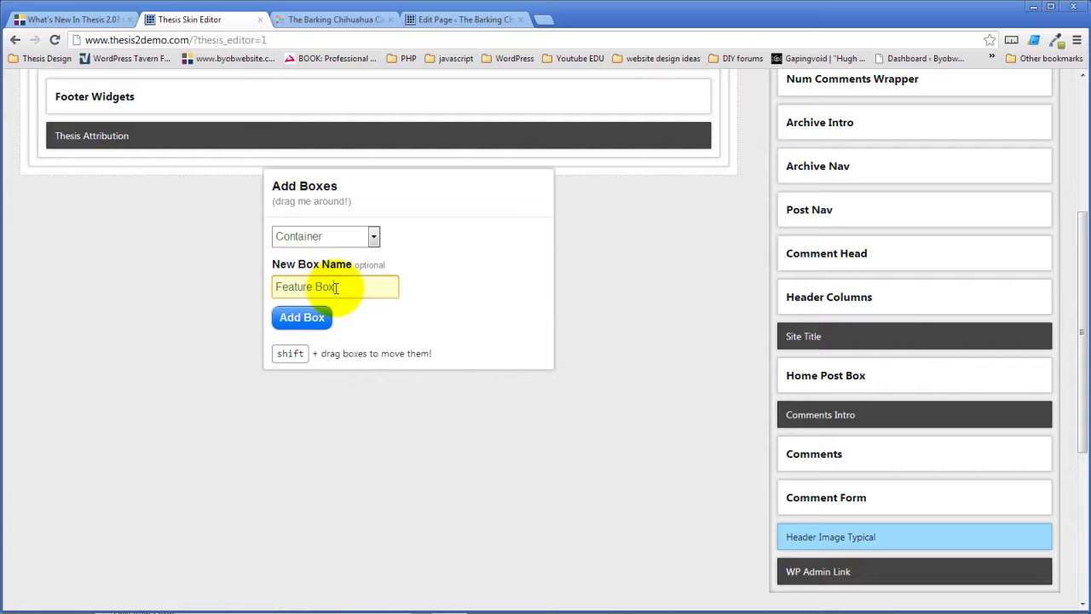
click(292, 322)
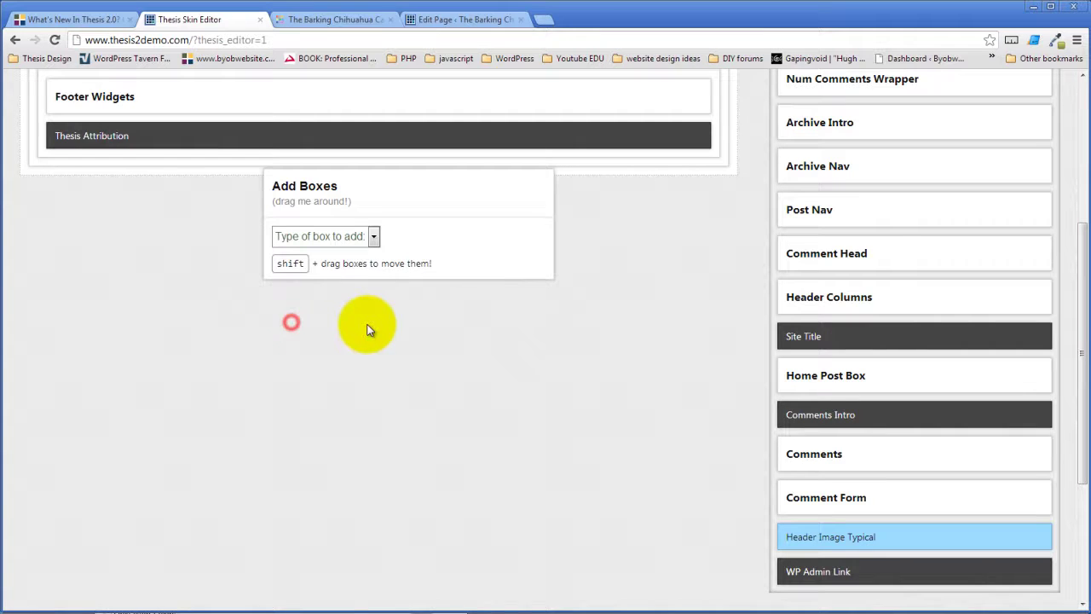
Add a second Container box named Feature Box Columns.
click(375, 239)
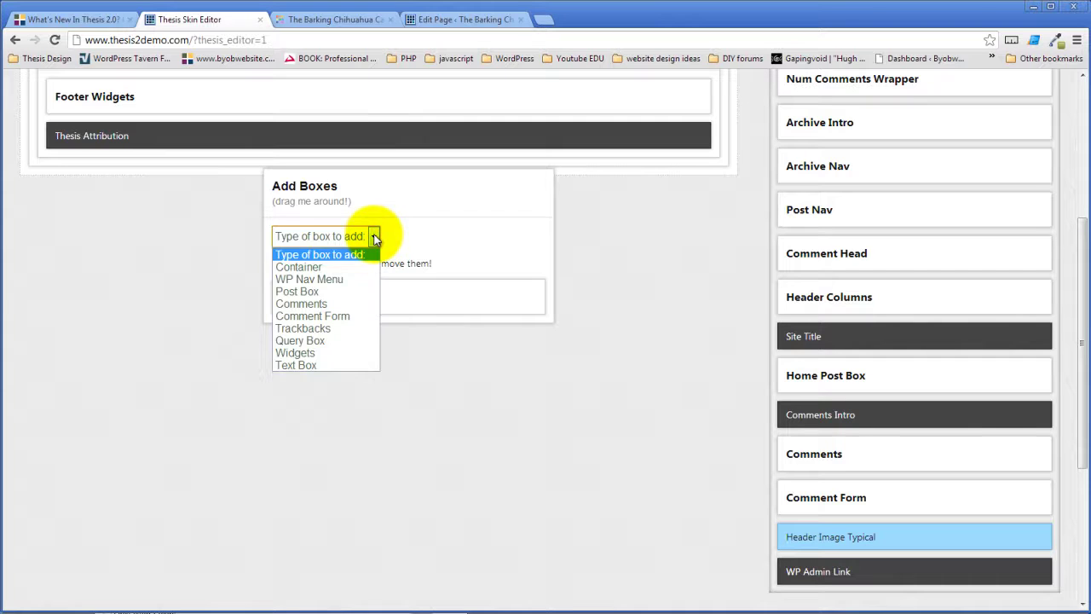
click(298, 266)
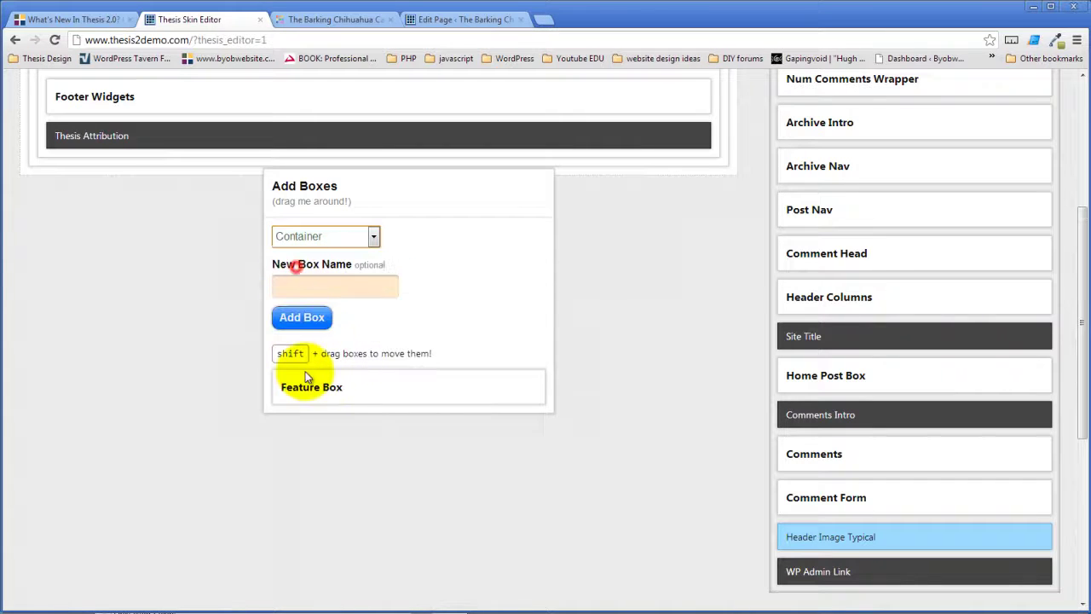
click(312, 286)
text(Feature Box Columns)
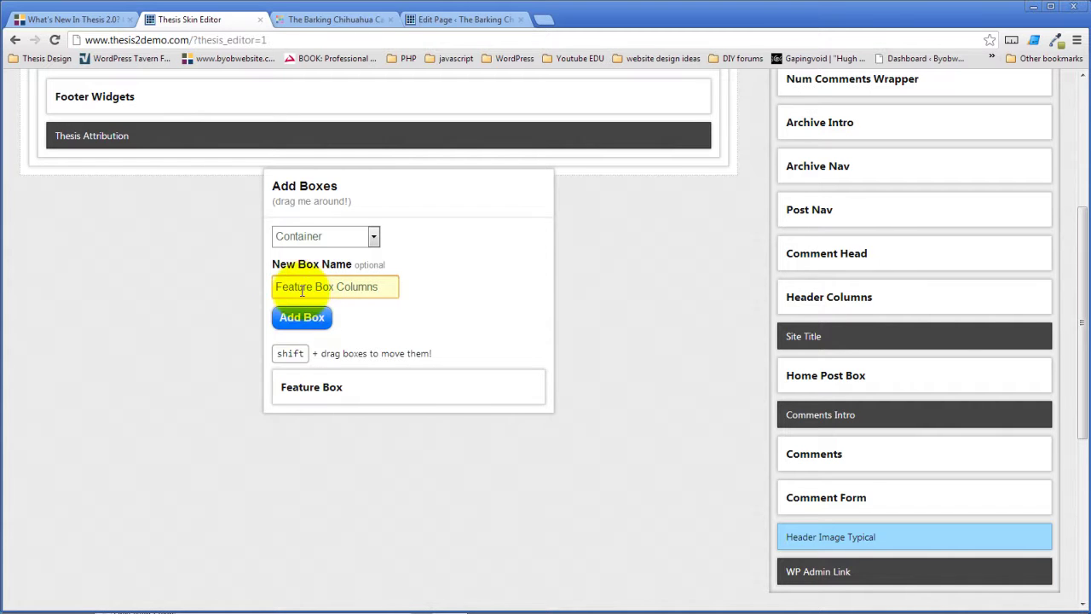
click(302, 317)
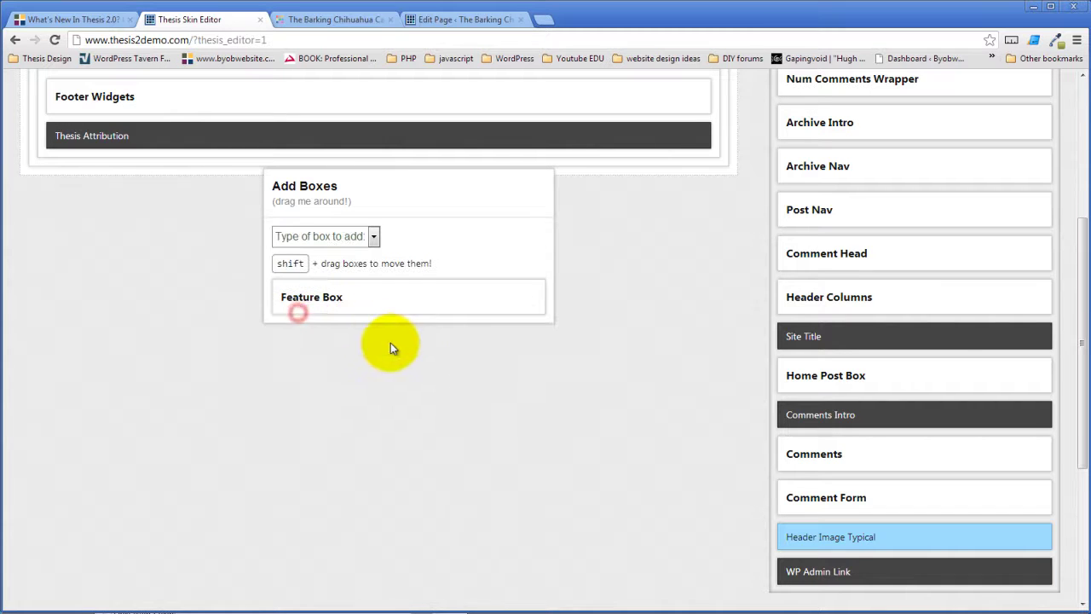
Add two Container boxes named Feature Box Left and Feature Box Right.
click(372, 237)
click(329, 264)
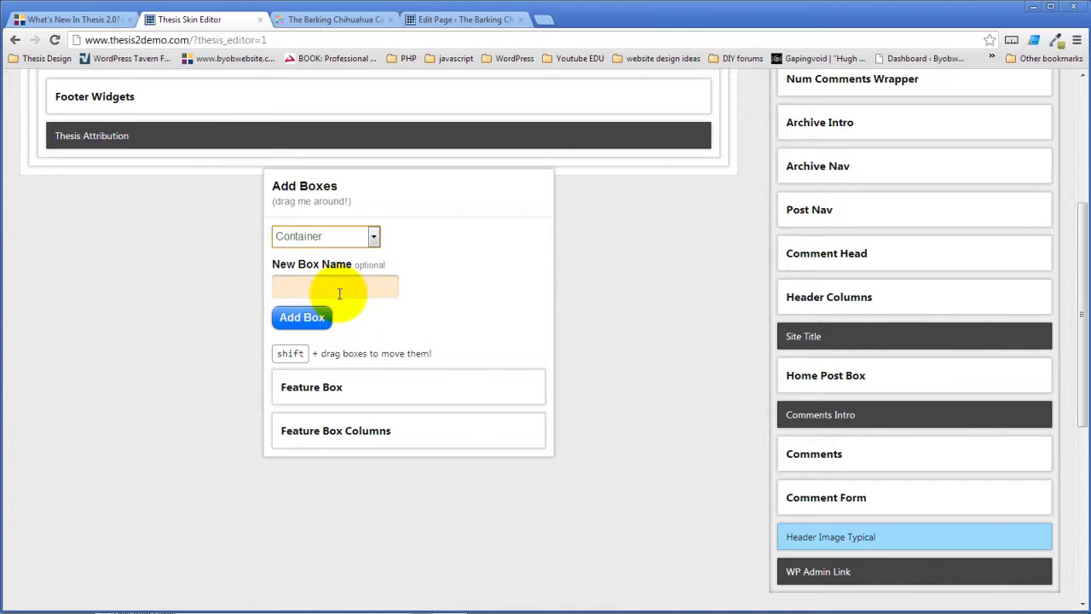
click(338, 290)
text(Feature Box Left)
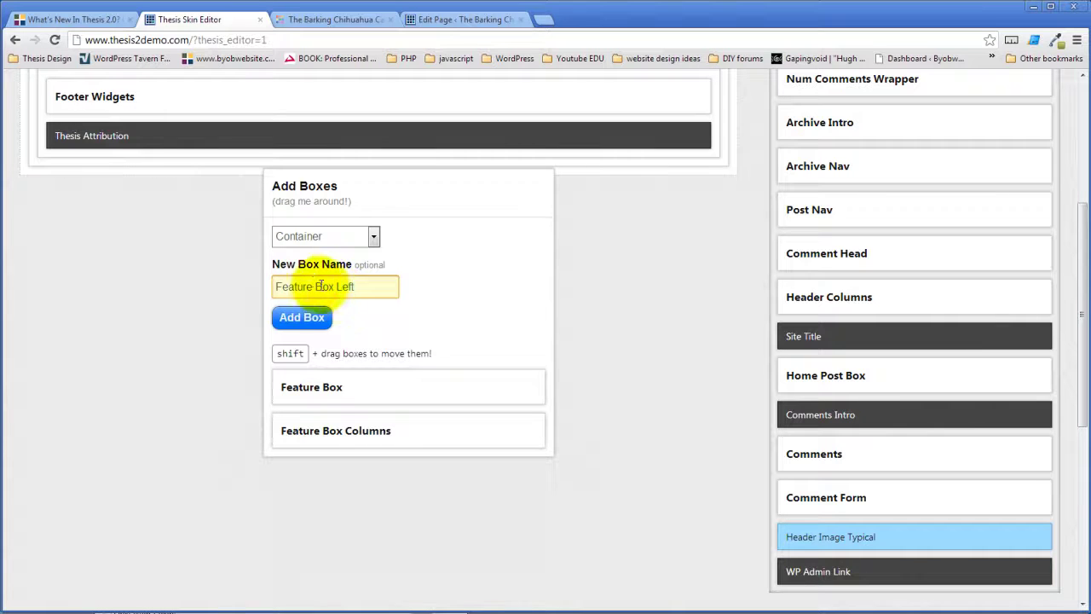
click(302, 316)
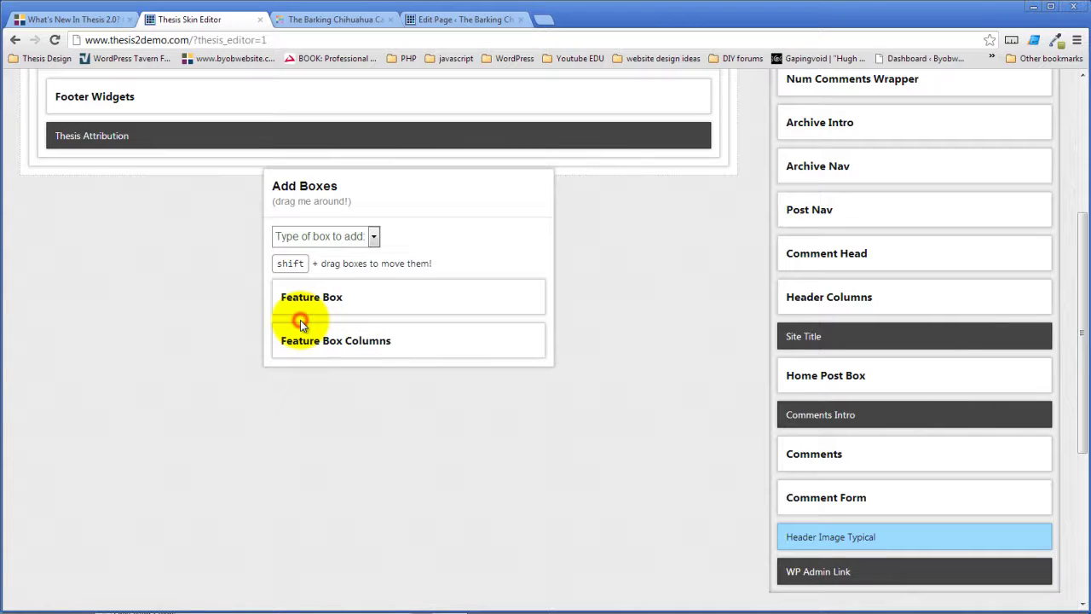
click(375, 236)
click(298, 266)
click(341, 283)
text(Feature Box Right)
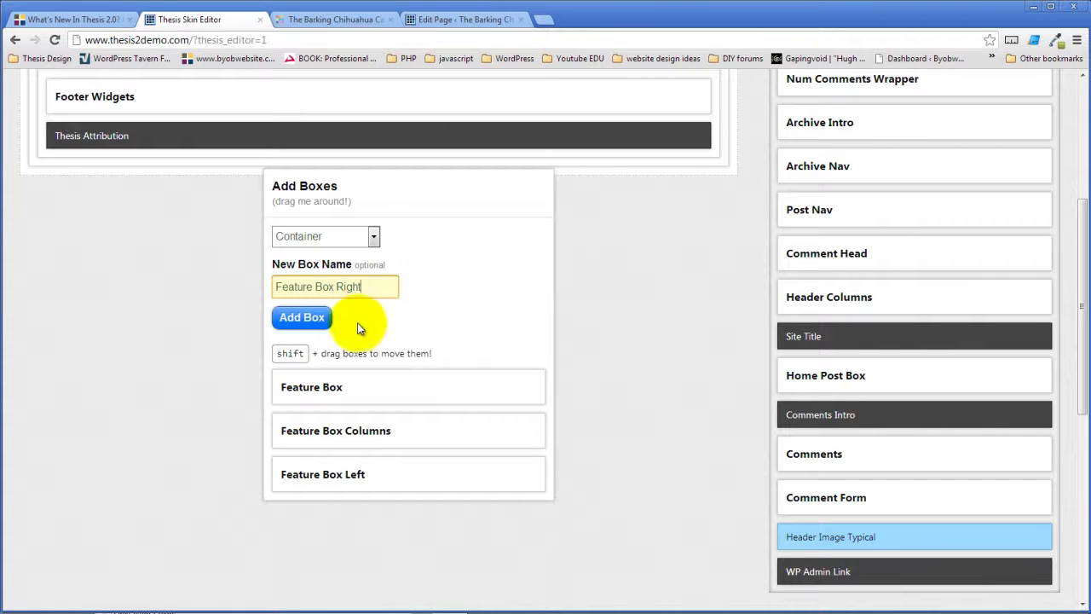
click(300, 320)
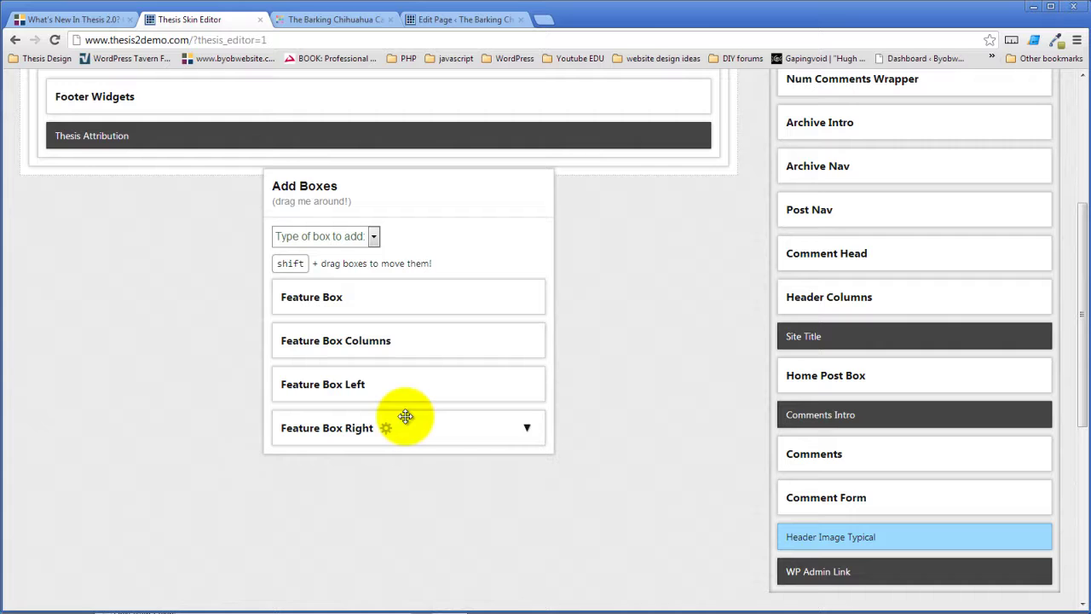
mouse_move(408, 430)
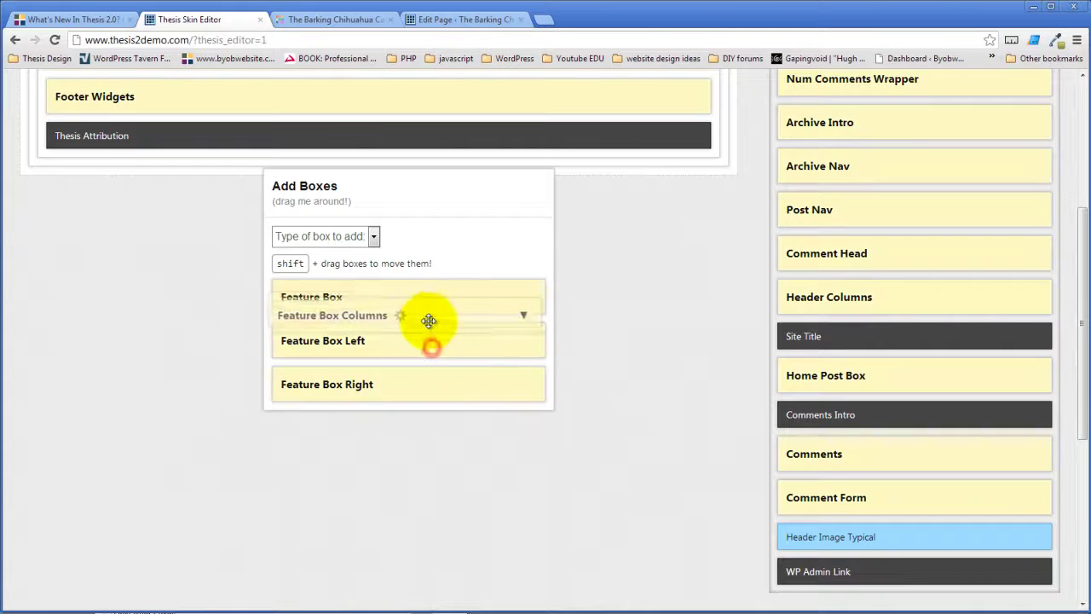
Nest Feature Box Columns inside Feature Box, with Left and Right inside Columns.
drag(433, 346, 432, 298)
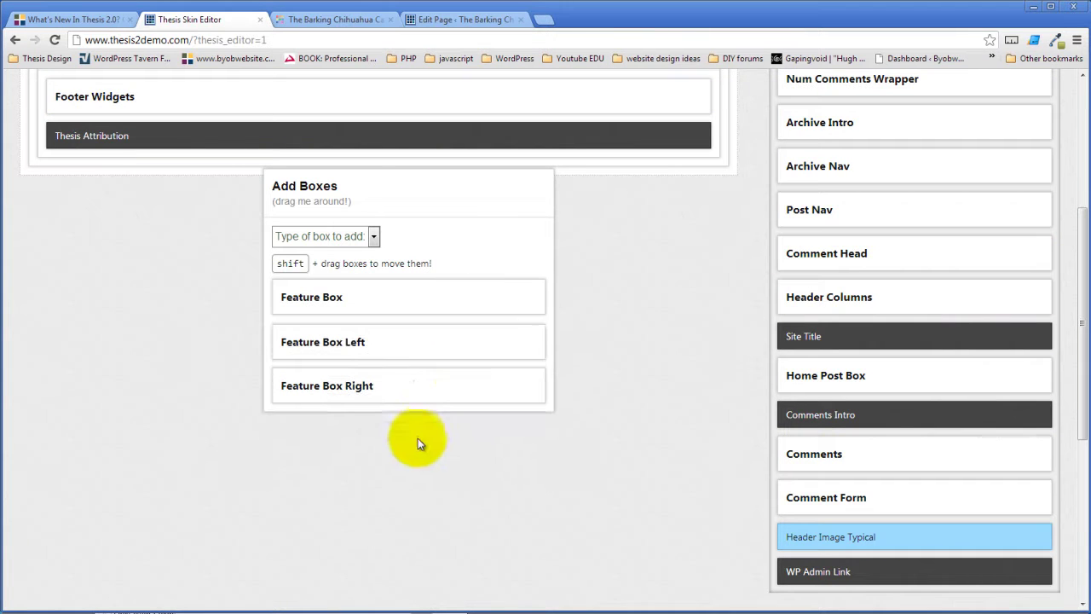
click(529, 296)
drag(425, 445, 458, 353)
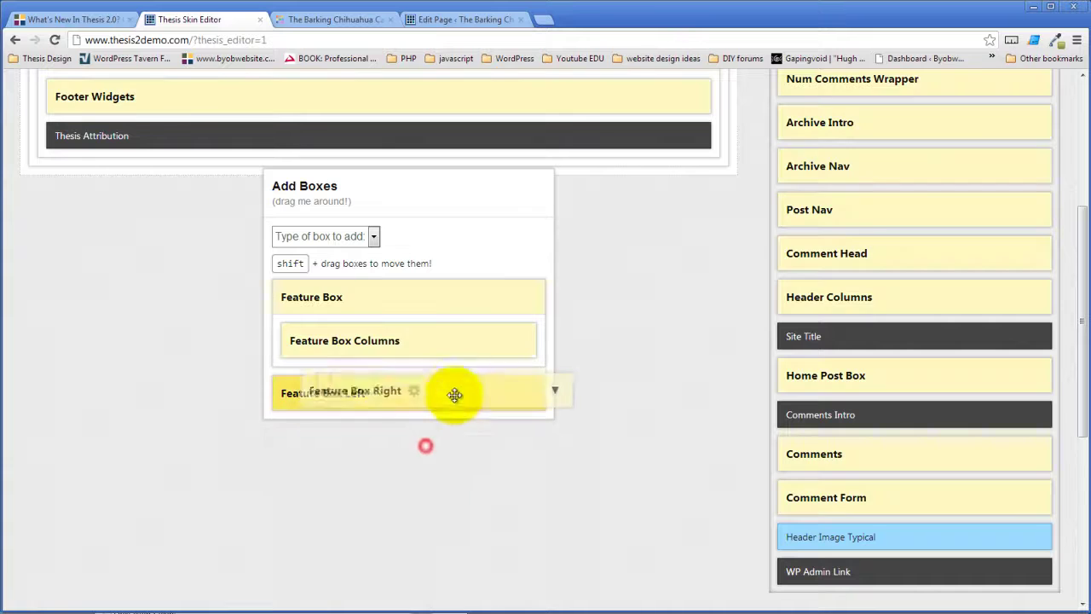
drag(434, 402, 446, 341)
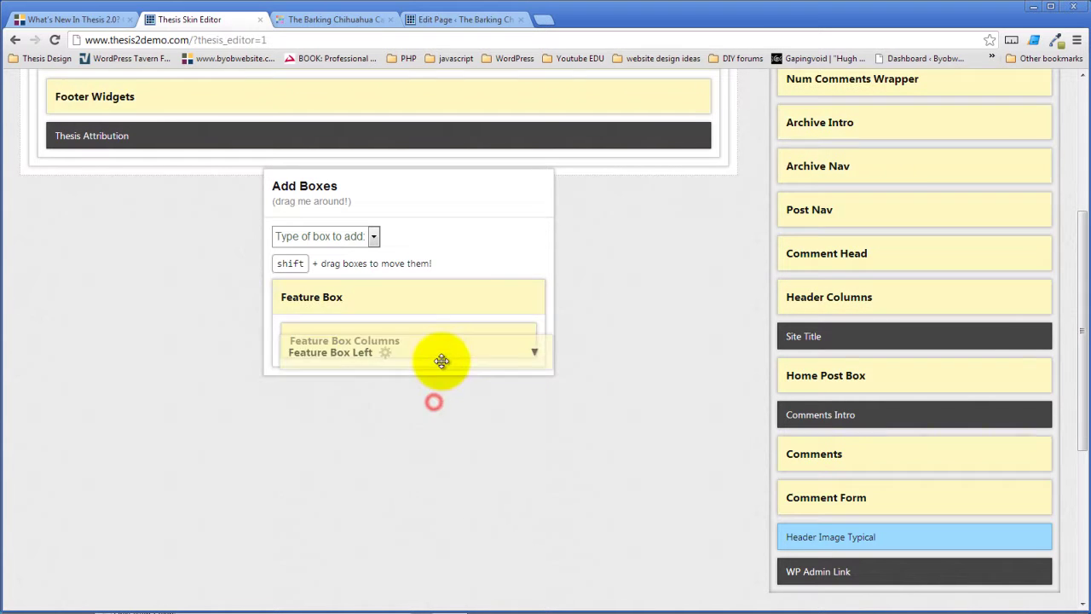
click(518, 341)
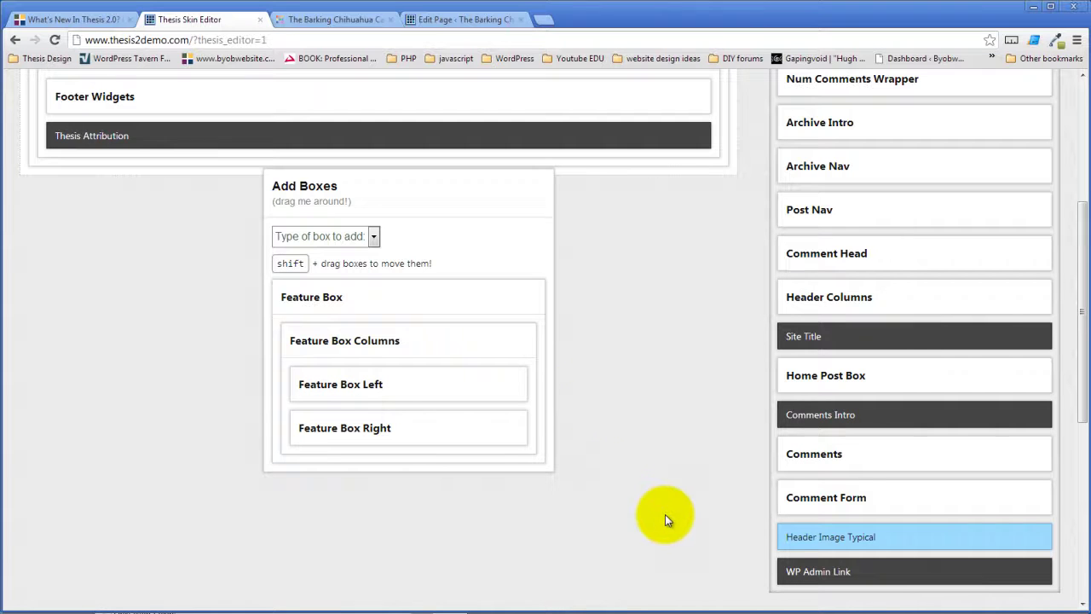
Create a Widgets box named Feature Box Widget and place it inside Feature Box Left.
click(373, 239)
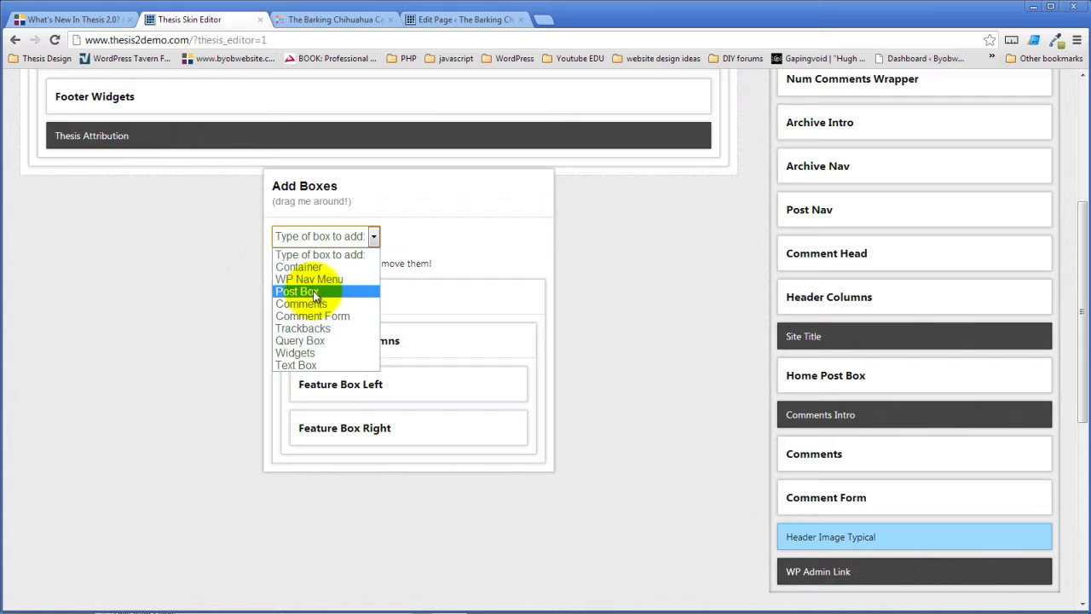
click(298, 352)
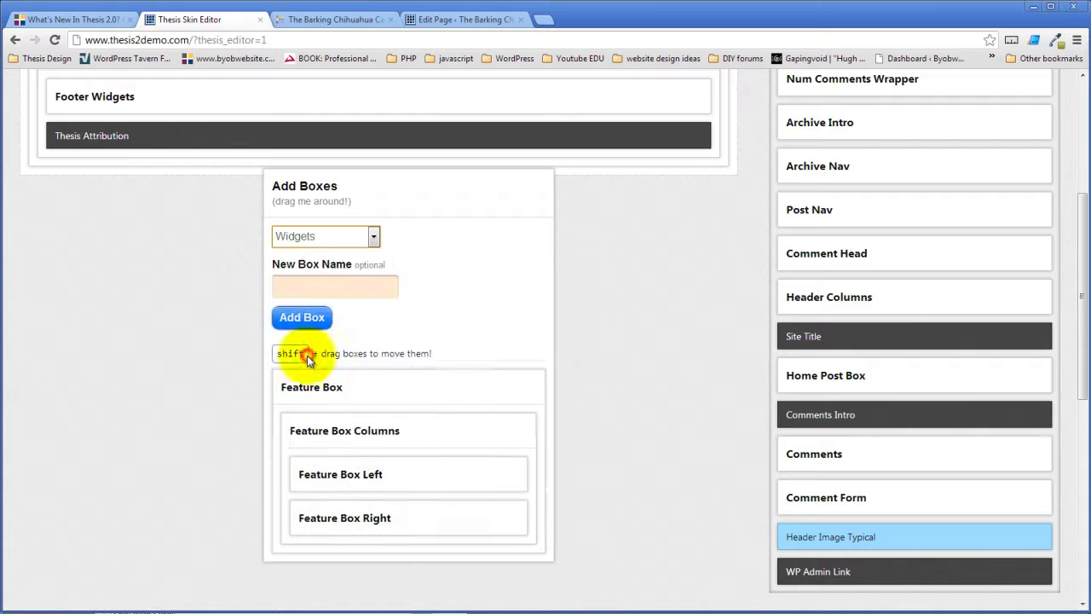
right_click(325, 287)
click(326, 286)
text(Feature Box Widget)
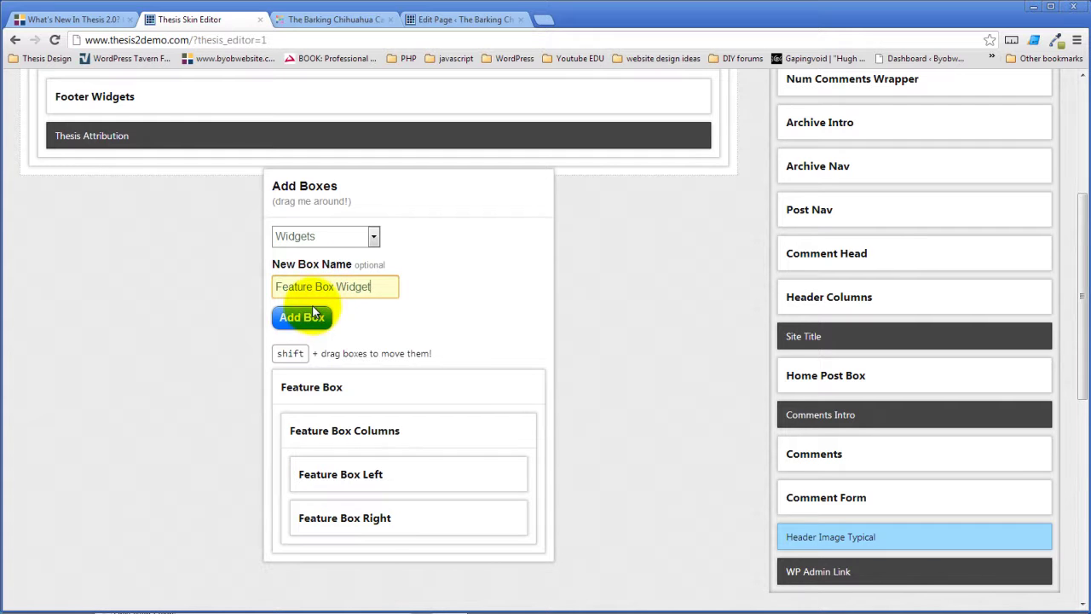
click(310, 315)
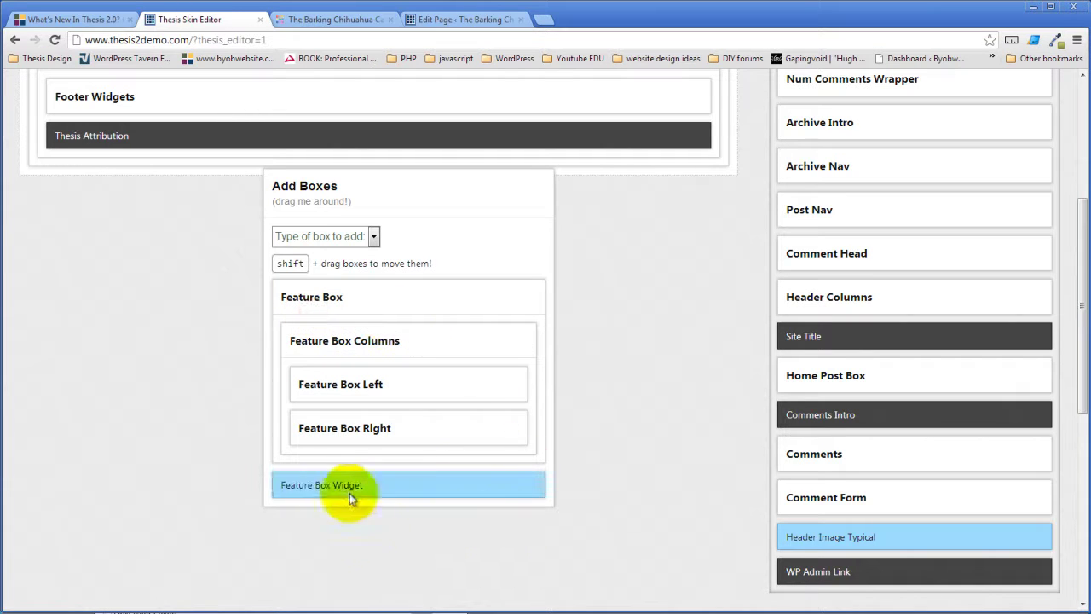
drag(297, 487, 348, 372)
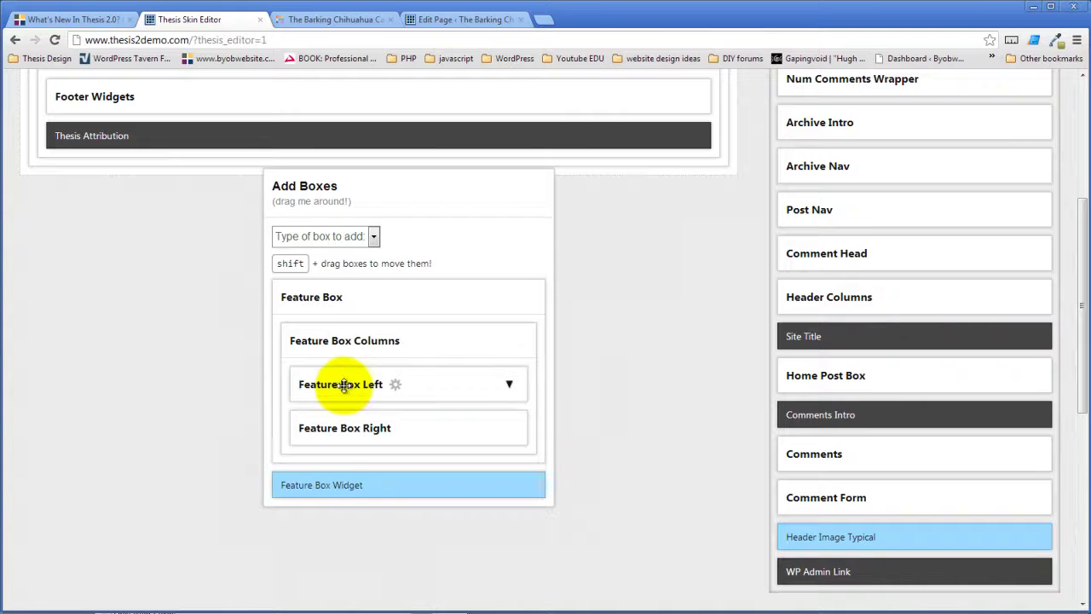
mouse_move(303, 483)
mouse_down()
mouse_move(327, 404)
mouse_move(522, 426)
mouse_up()
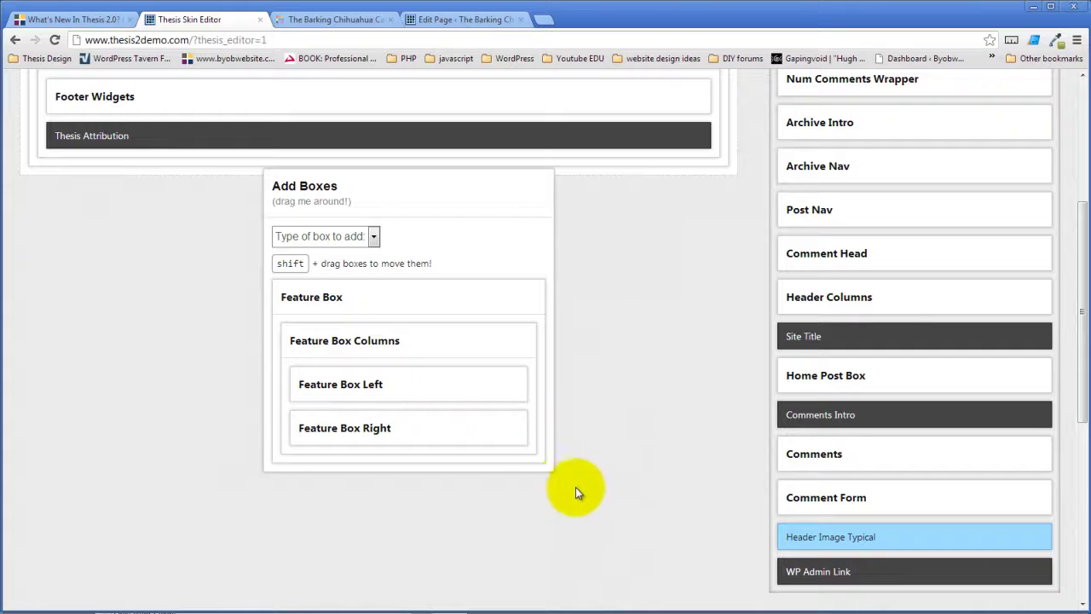
Add a Text Box named Feature Box Text.
click(373, 238)
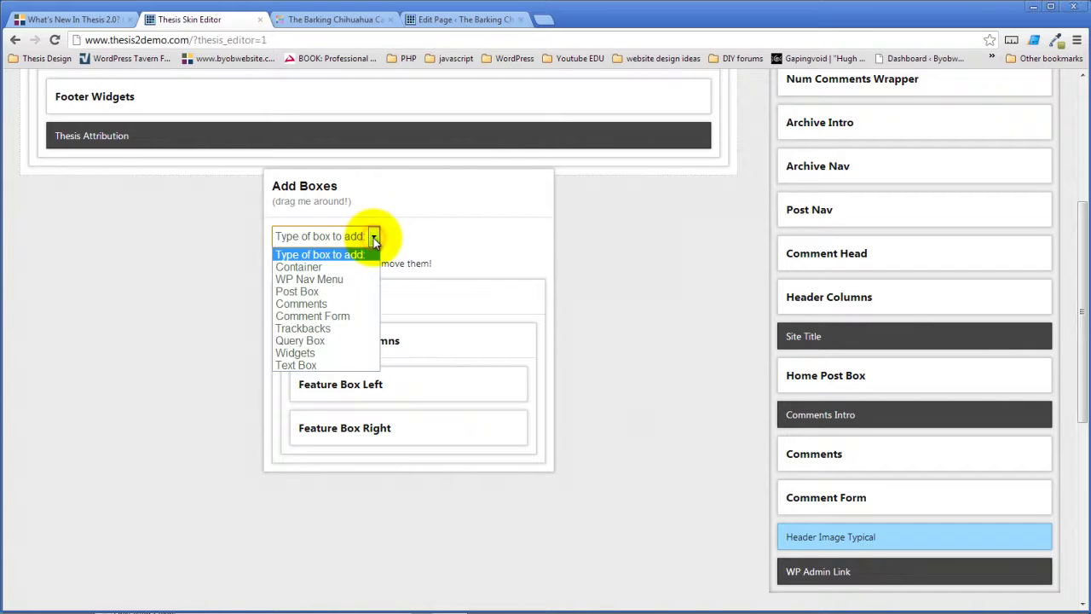
click(296, 364)
click(339, 286)
text(Feature Box Text)
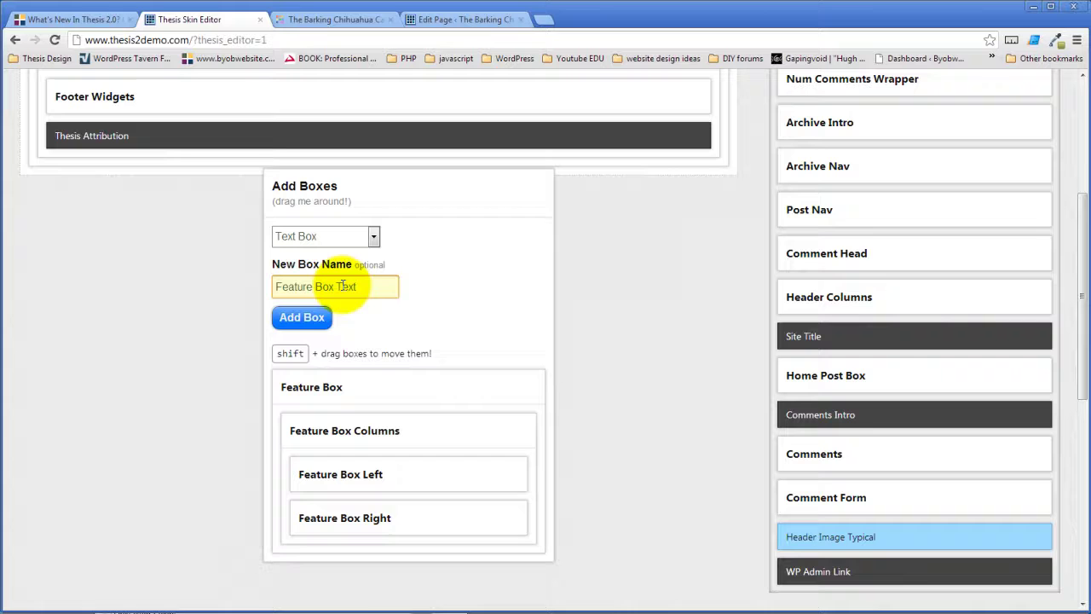
click(301, 317)
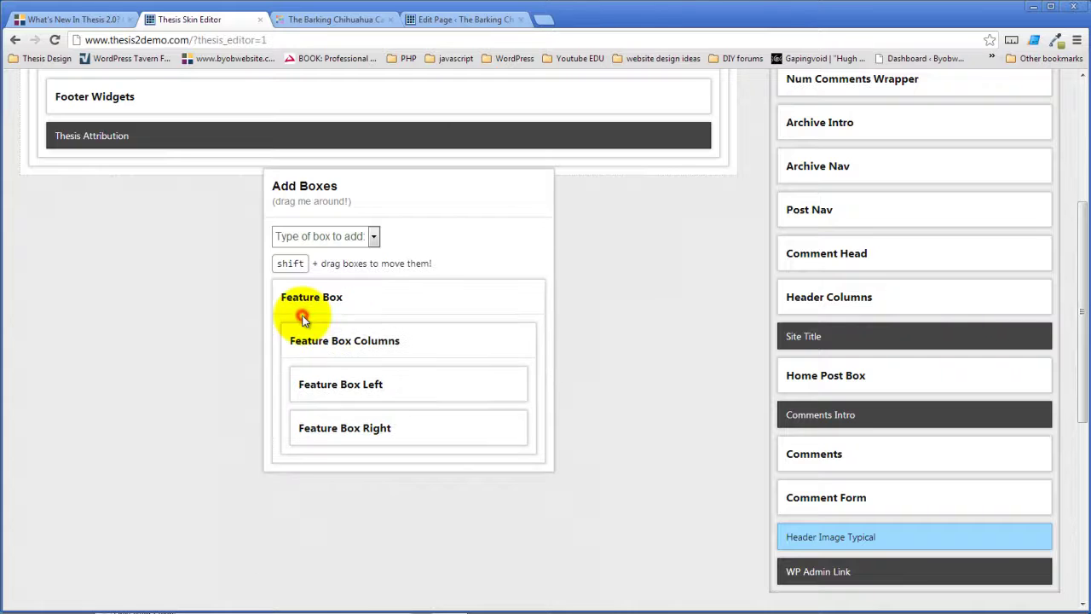
Select the Location and Hours of Operation markup in the Sandbox page HTML, then view the live site.
click(449, 20)
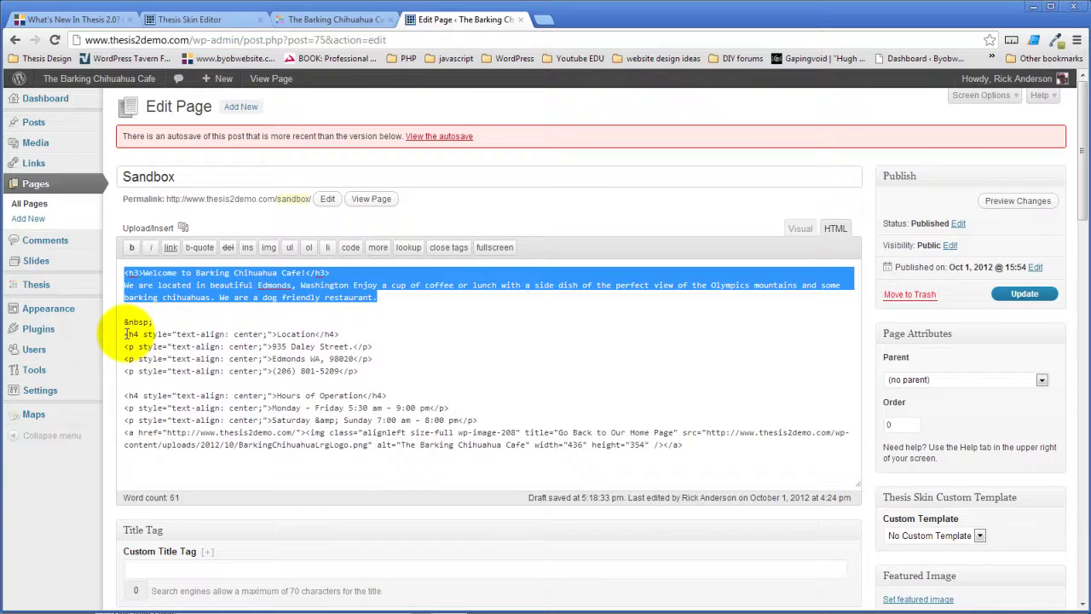
drag(125, 333, 490, 416)
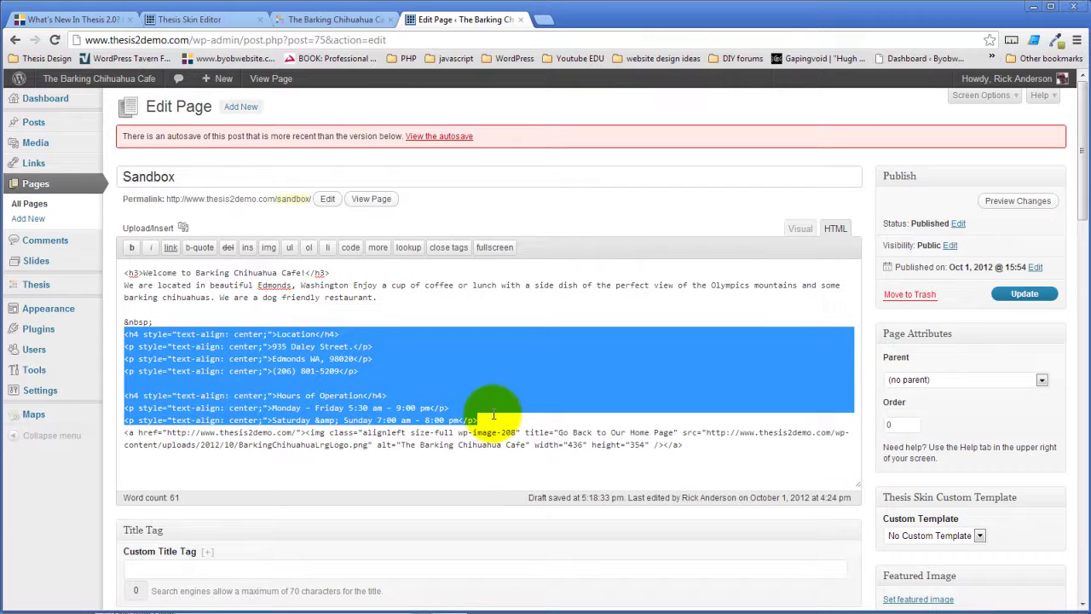
click(316, 19)
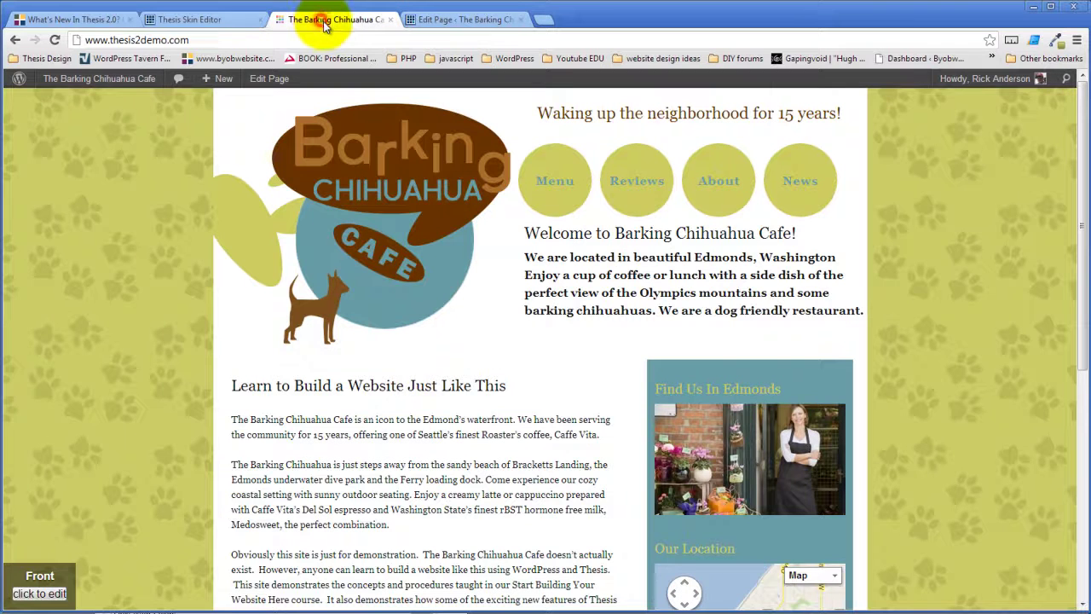
Paste the Location and Hours HTML into Feature Box Text and move it into Feature Box Right.
click(228, 16)
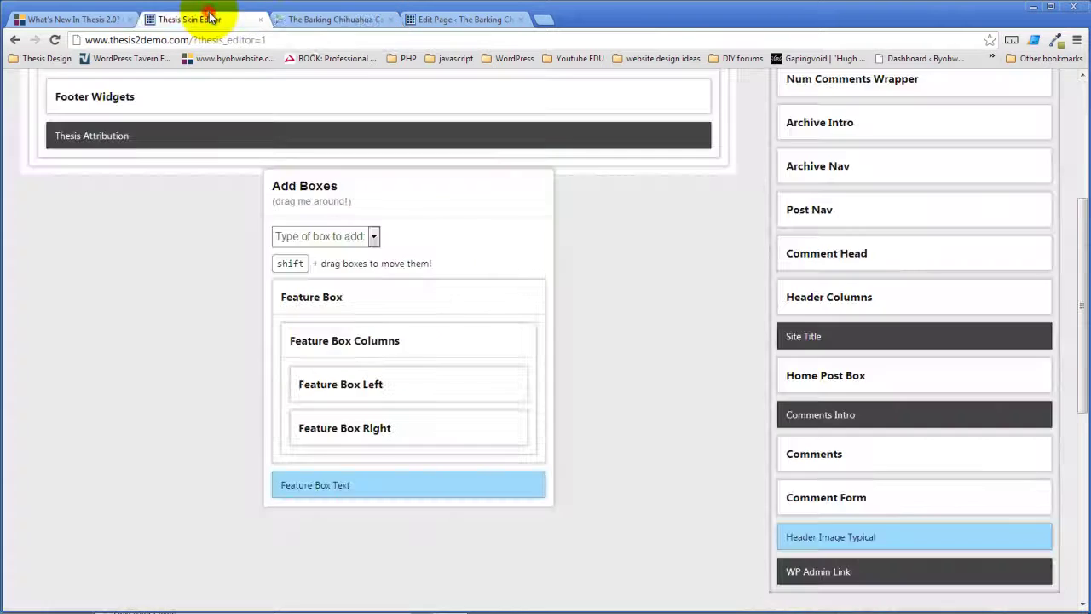
click(362, 485)
click(289, 333)
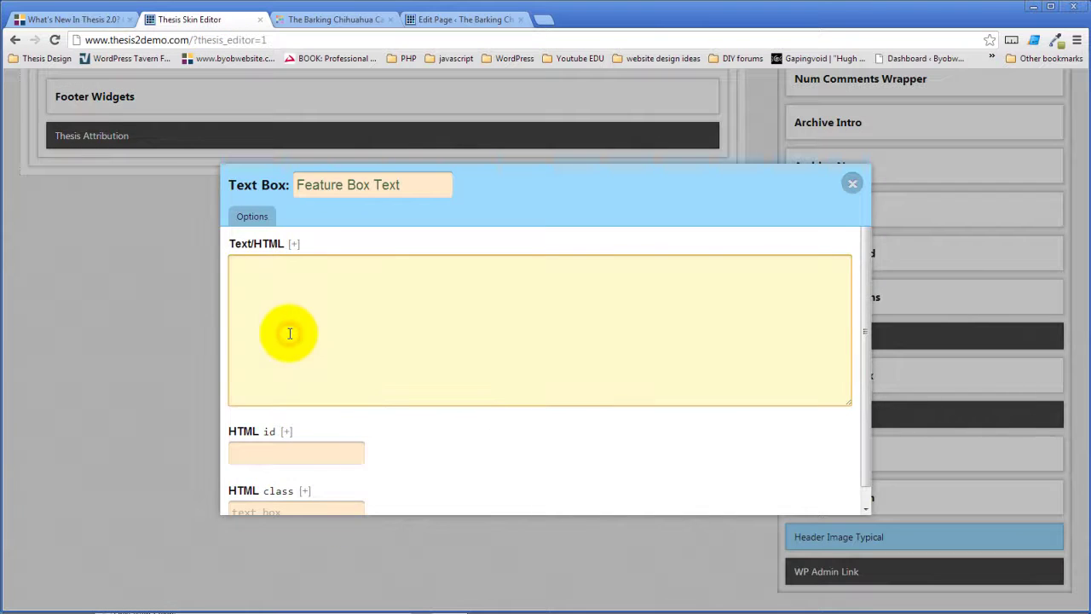
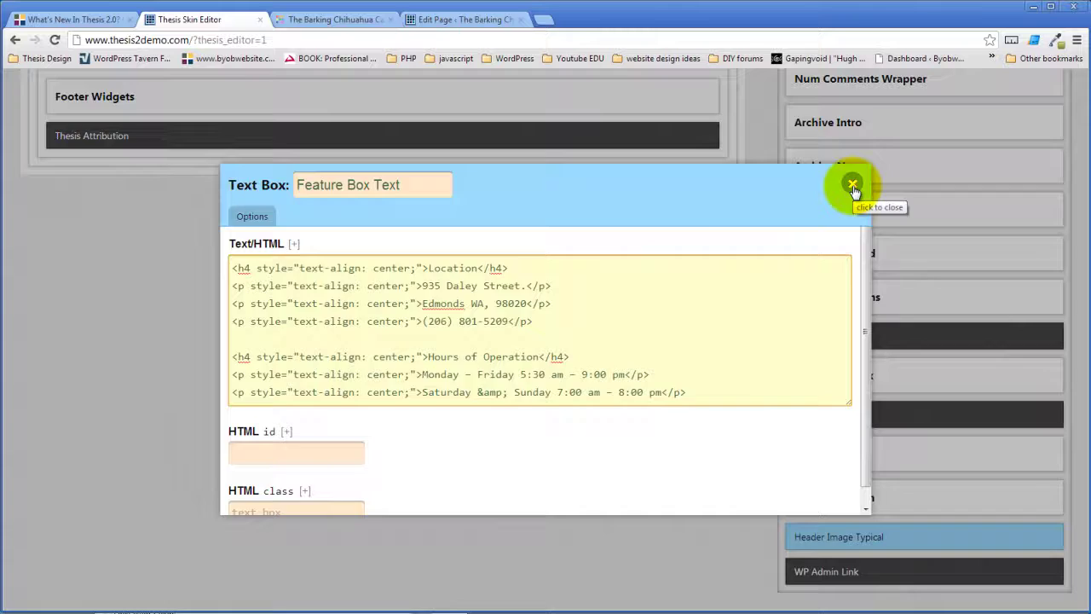
click(852, 184)
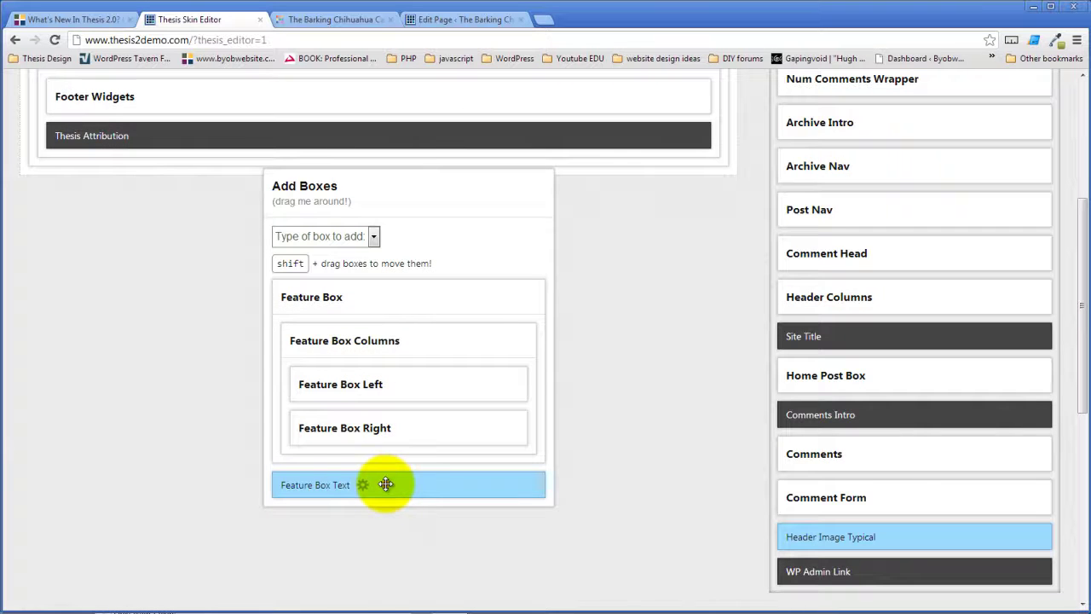
mouse_move(385, 484)
mouse_down()
mouse_move(391, 423)
mouse_move(414, 414)
mouse_up()
Place the Feature Box in the Front Page container below the Header and save the template.
click(526, 298)
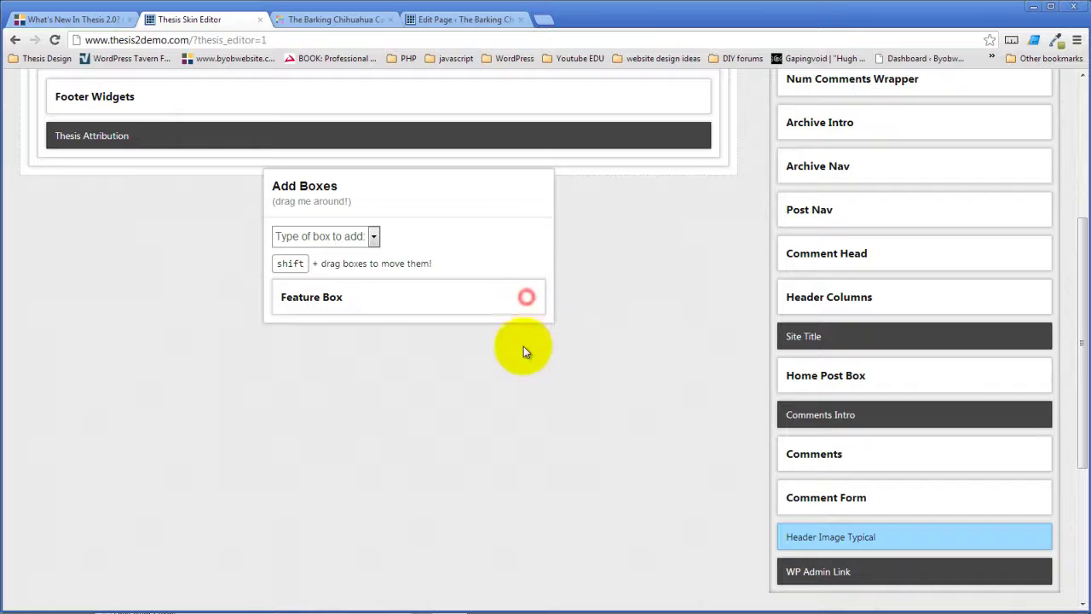
scroll(525, 487, up, 3)
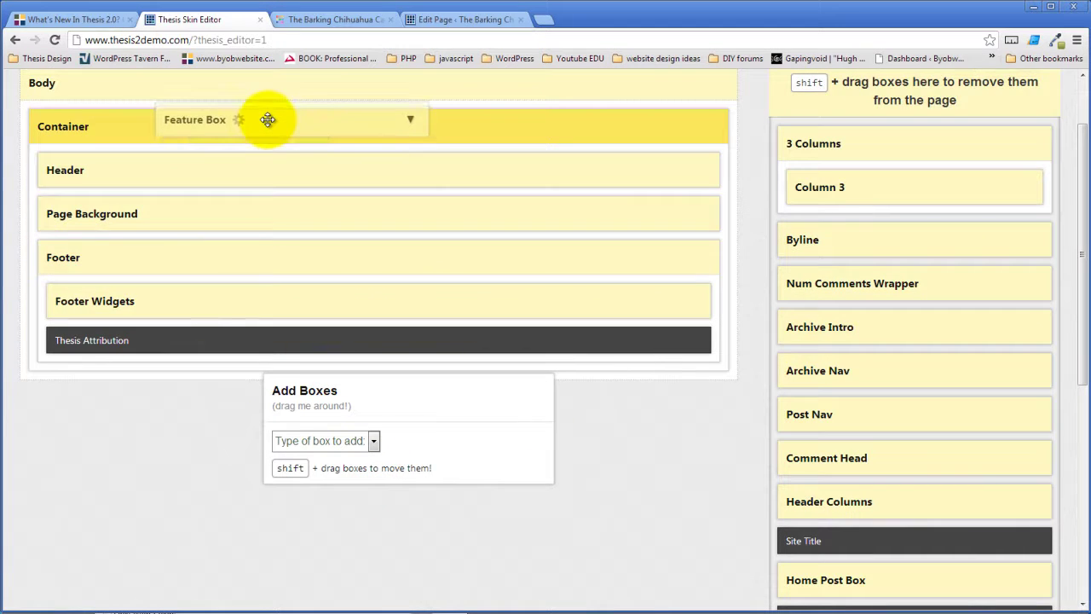
drag(385, 501, 266, 128)
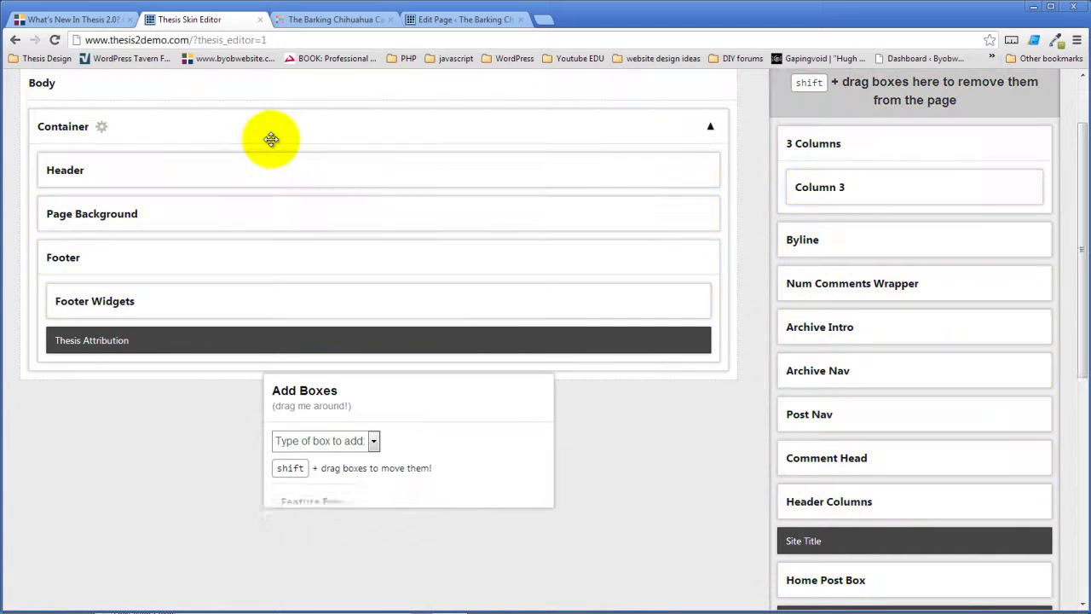
drag(181, 169, 181, 223)
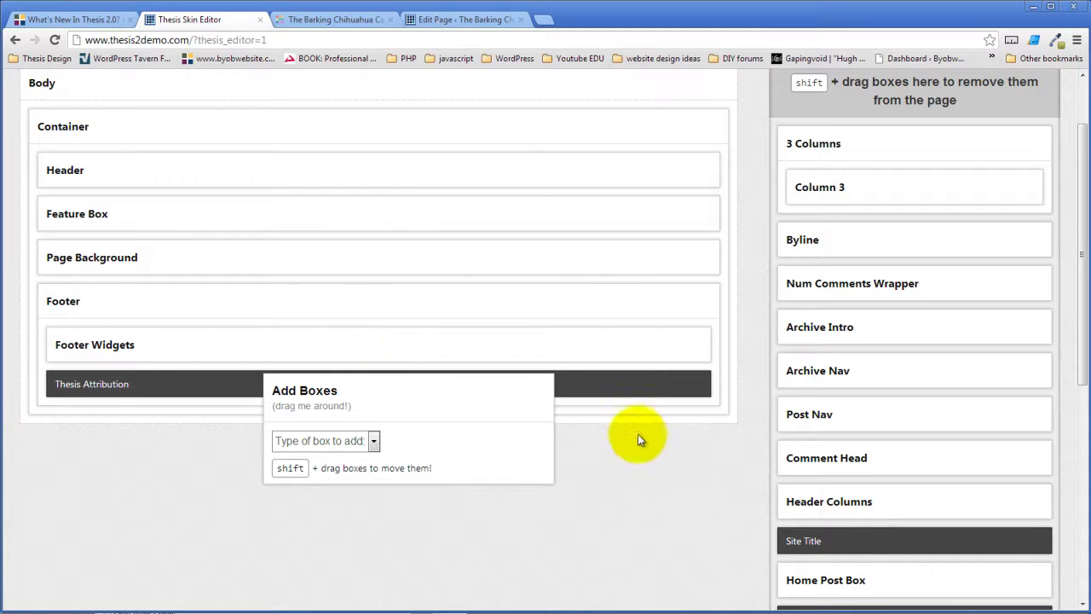
scroll(643, 450, up, 2)
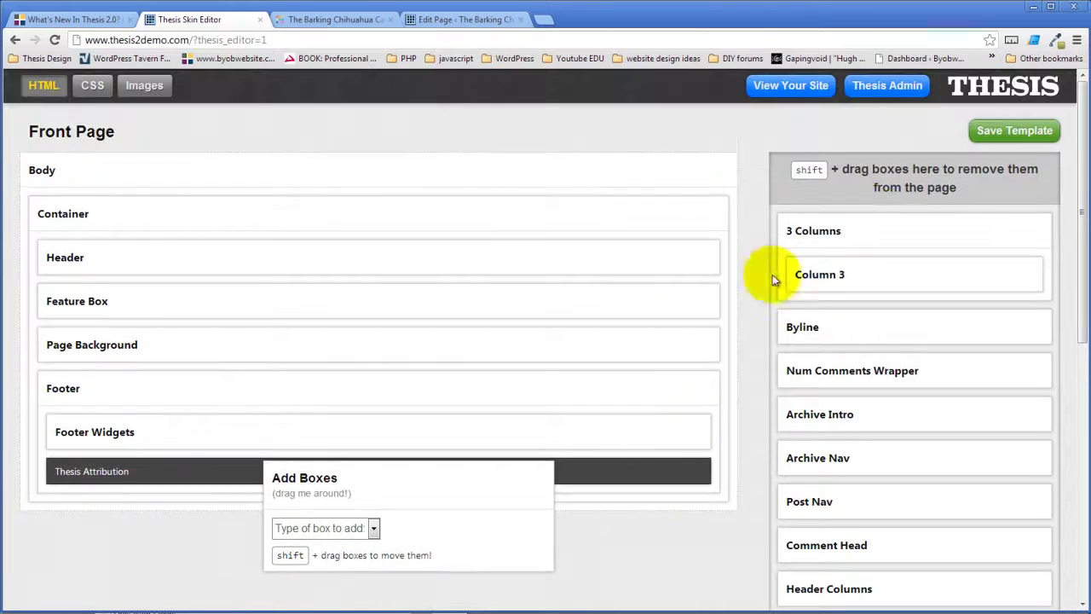
click(1010, 134)
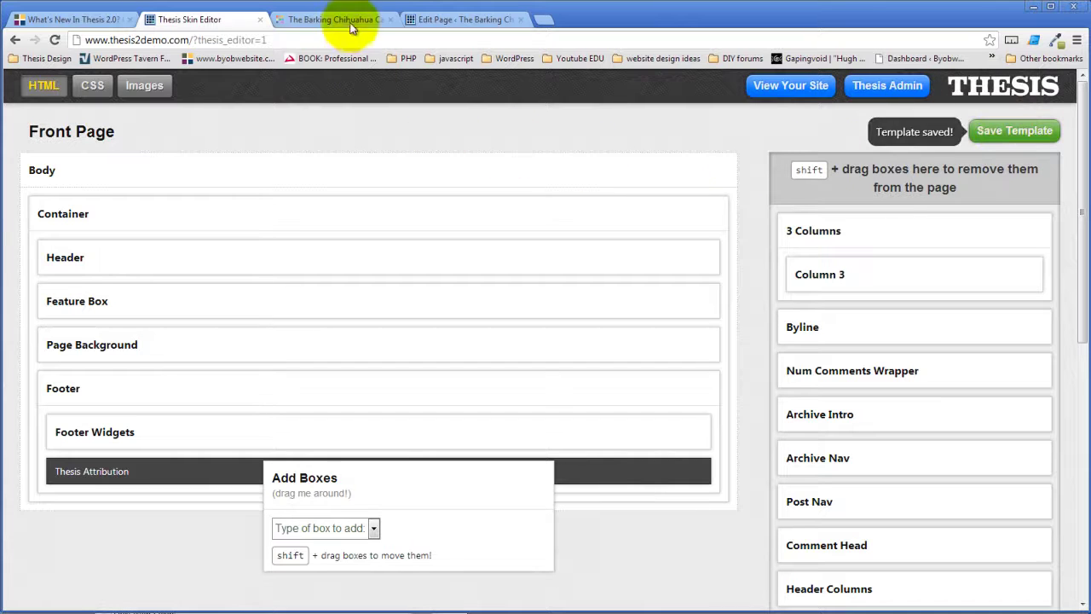
On Appearance > Widgets, drag Meteor Slides Widget from Inactive Widgets into Feature Box Widget.
click(443, 20)
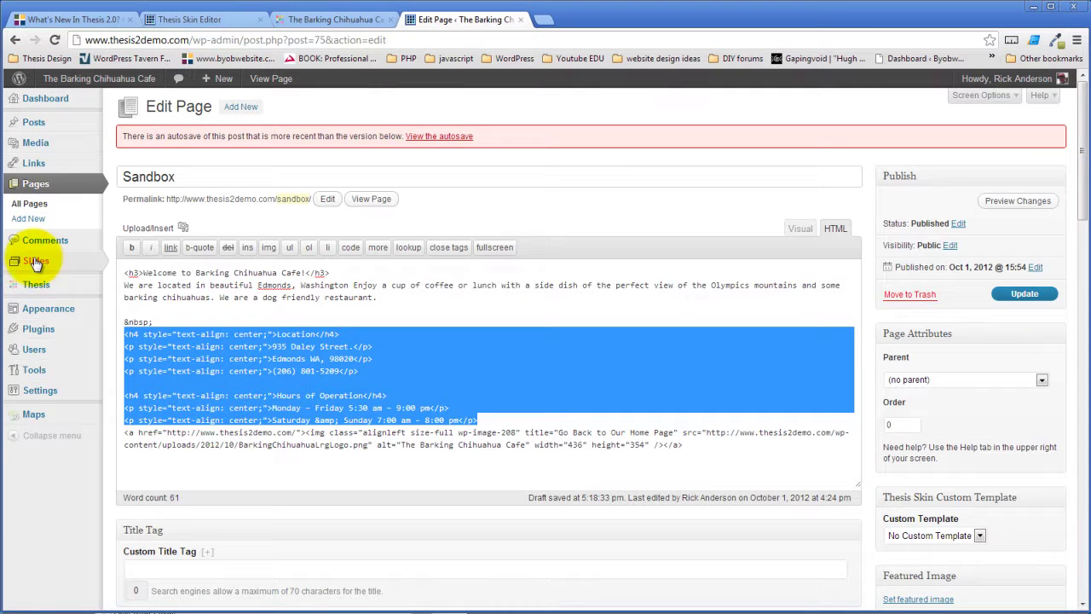
mouse_move(47, 308)
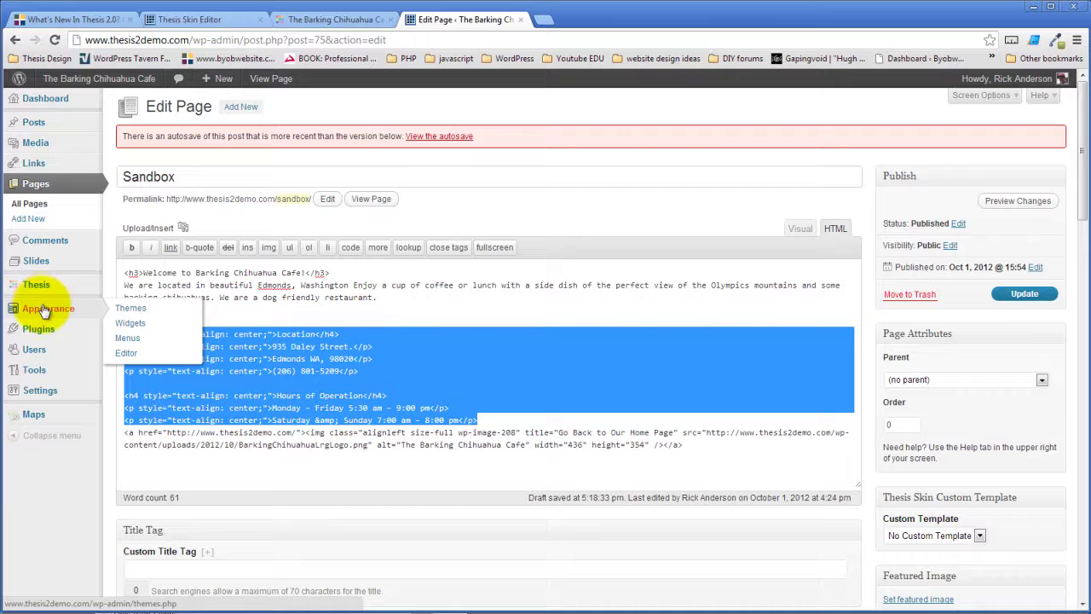
click(132, 323)
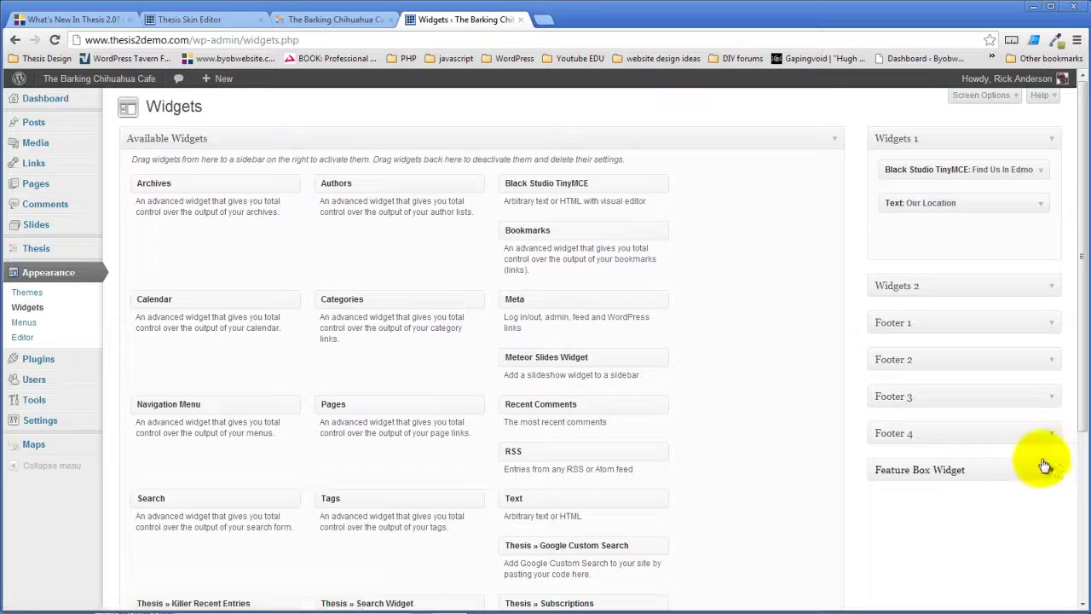
scroll(731, 375, down, 3)
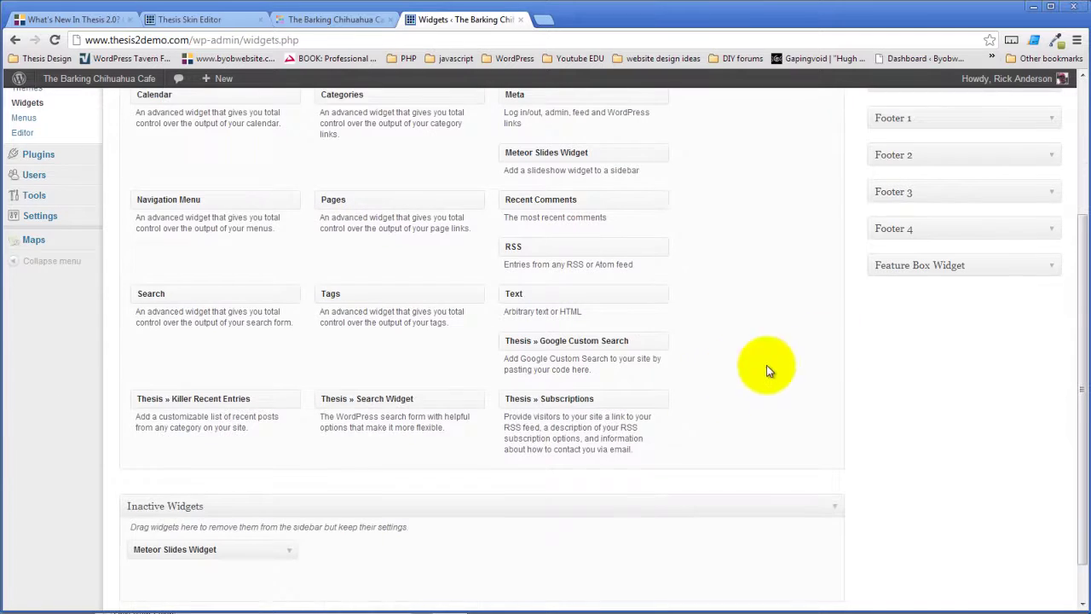
click(1046, 274)
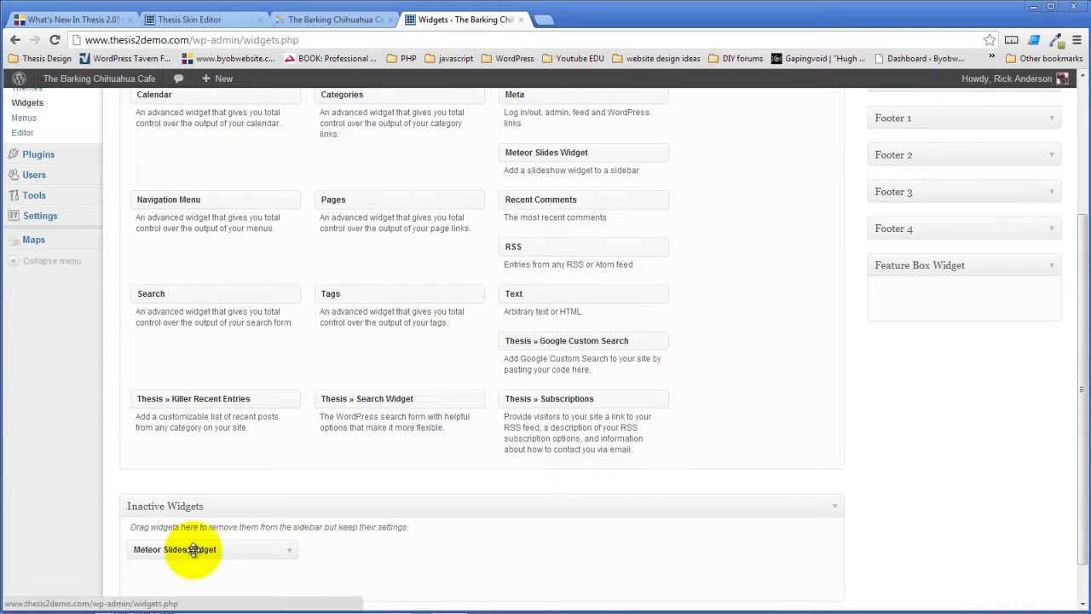
drag(193, 550, 953, 316)
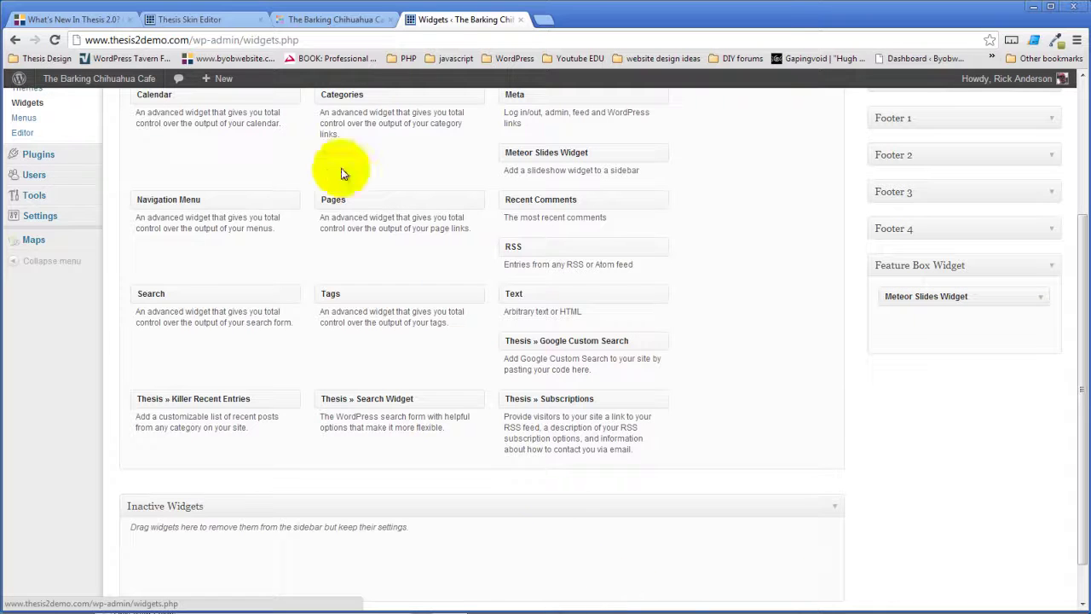
Reload the cafe front page, check the slideshow photo and Location/Hours text, then return to the template.
click(336, 19)
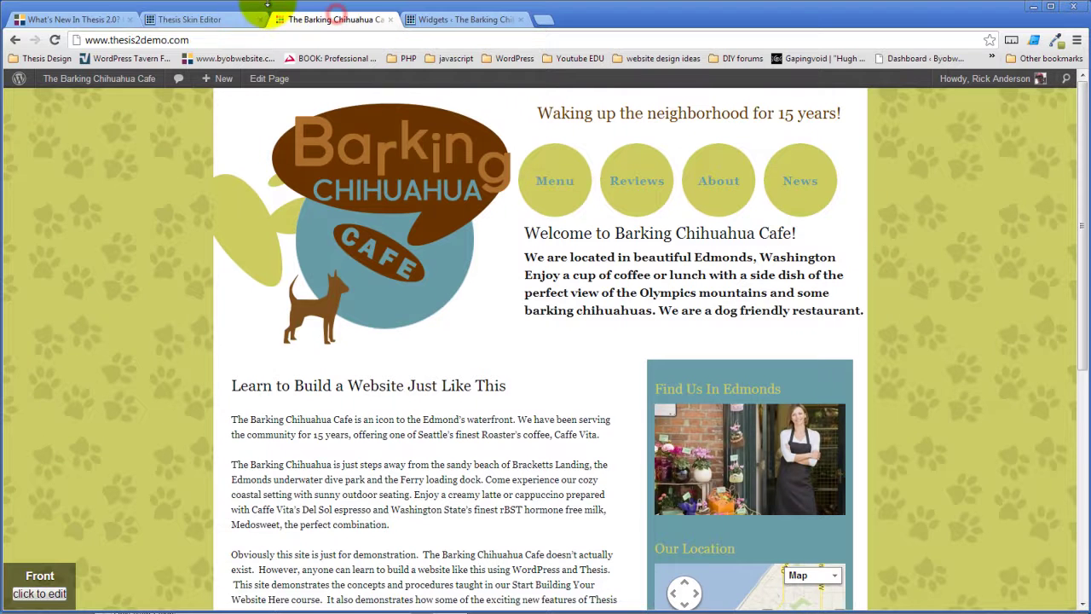
click(53, 39)
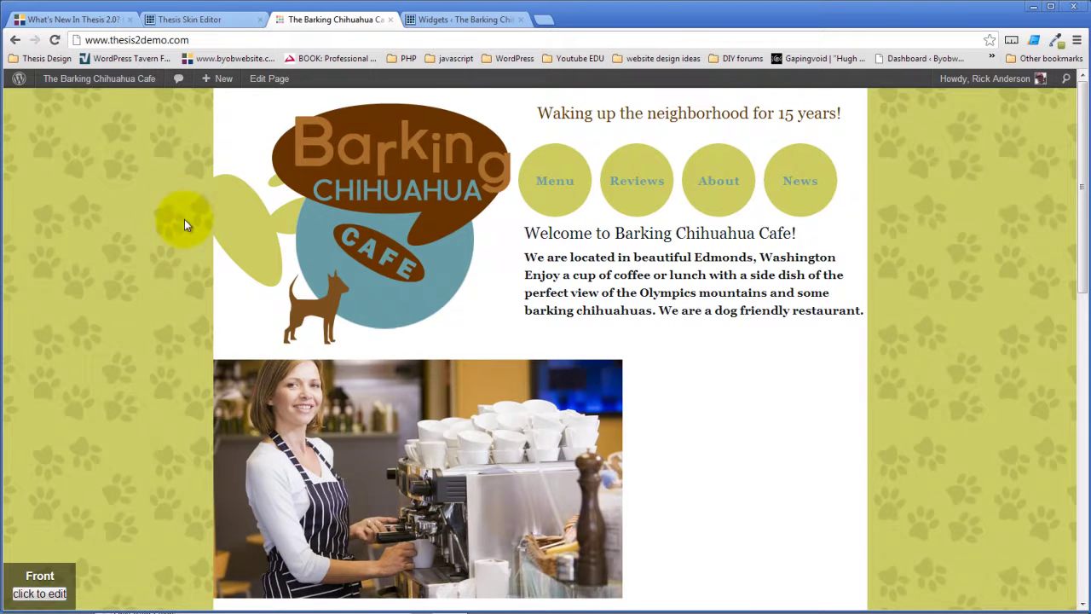
scroll(184, 224, down, 5)
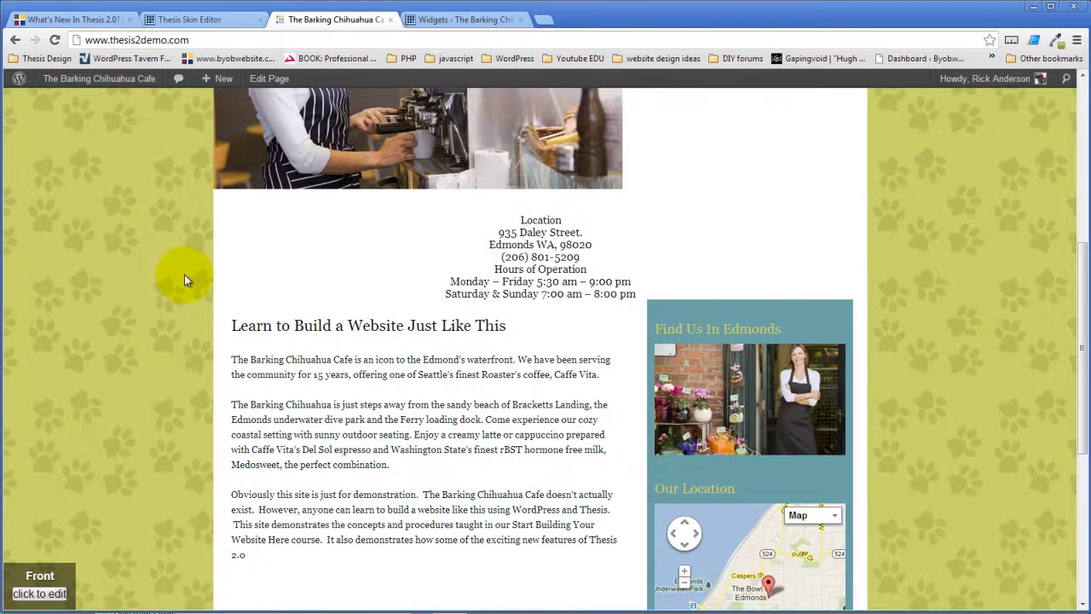
scroll(184, 282, up, 3)
click(218, 18)
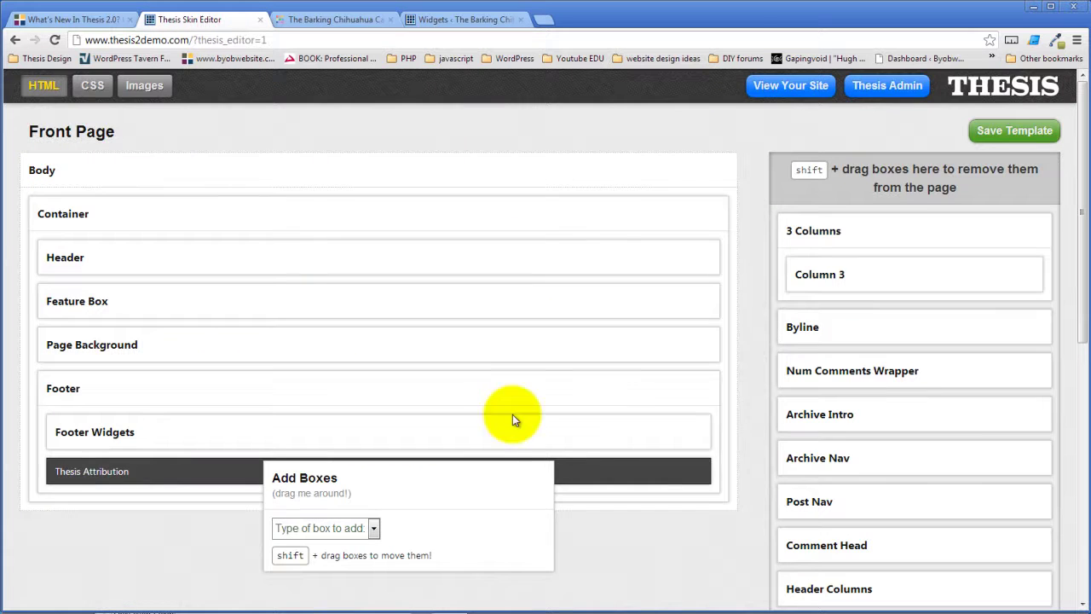
mouse_move(378, 470)
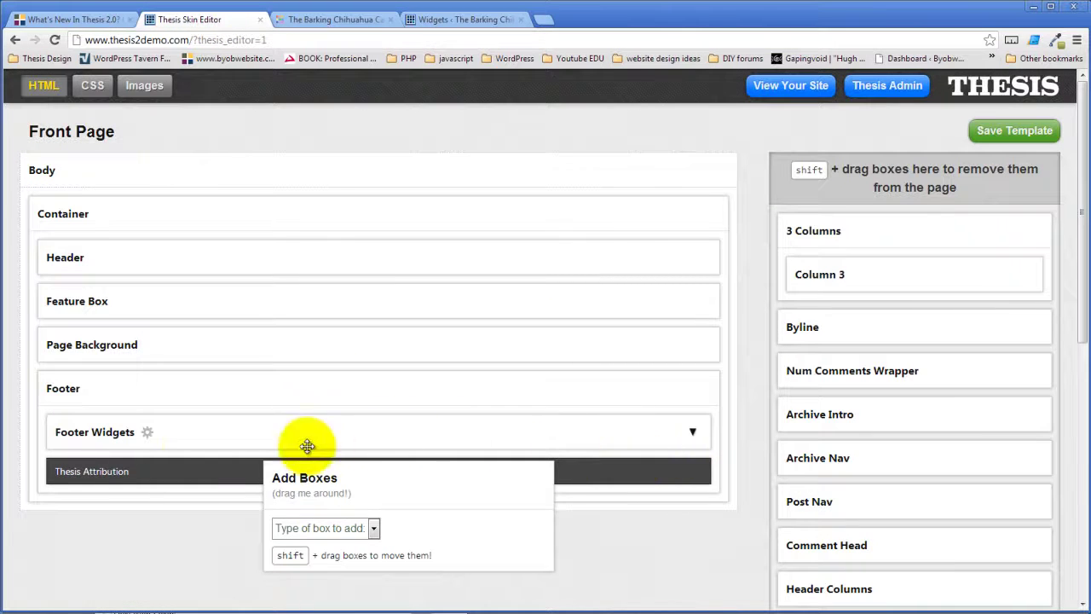
Give Feature Box Left the HTML class c1 and Feature Box Right the class c2.
click(703, 302)
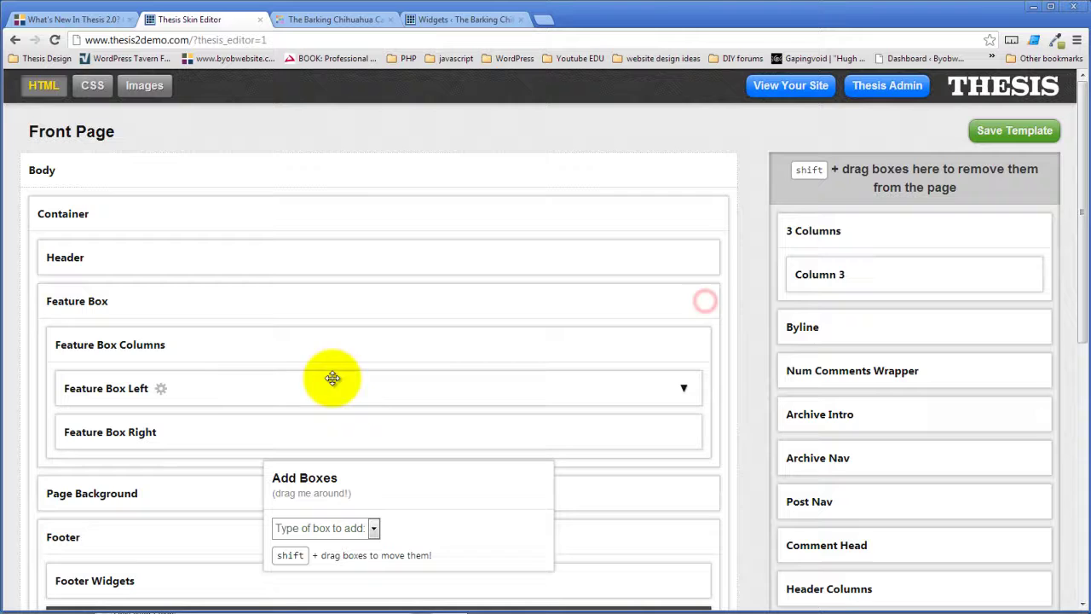
click(162, 390)
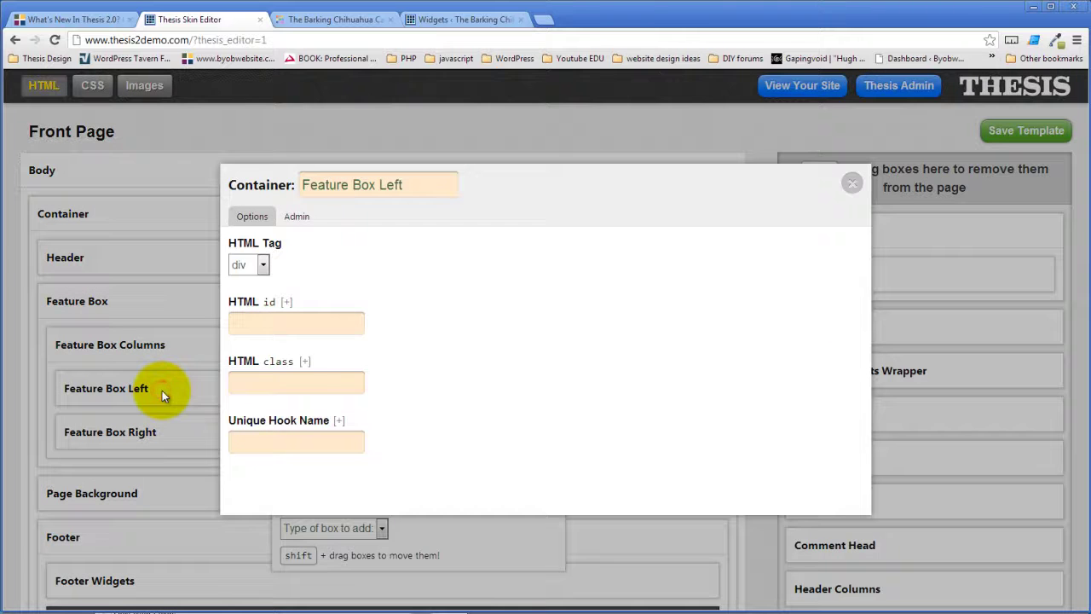
click(282, 383)
text(1)
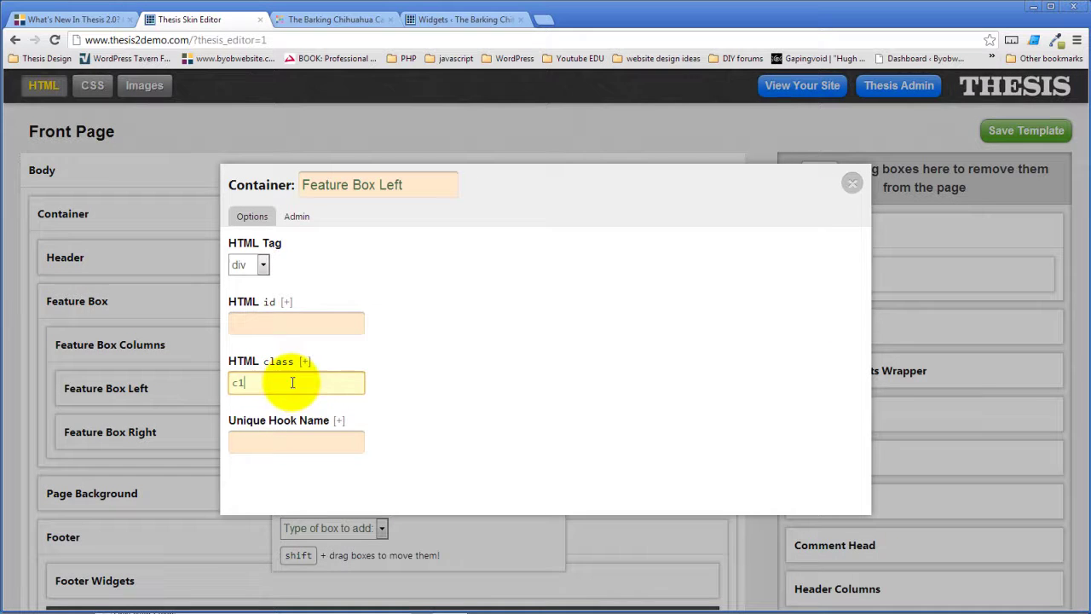
click(583, 305)
click(853, 183)
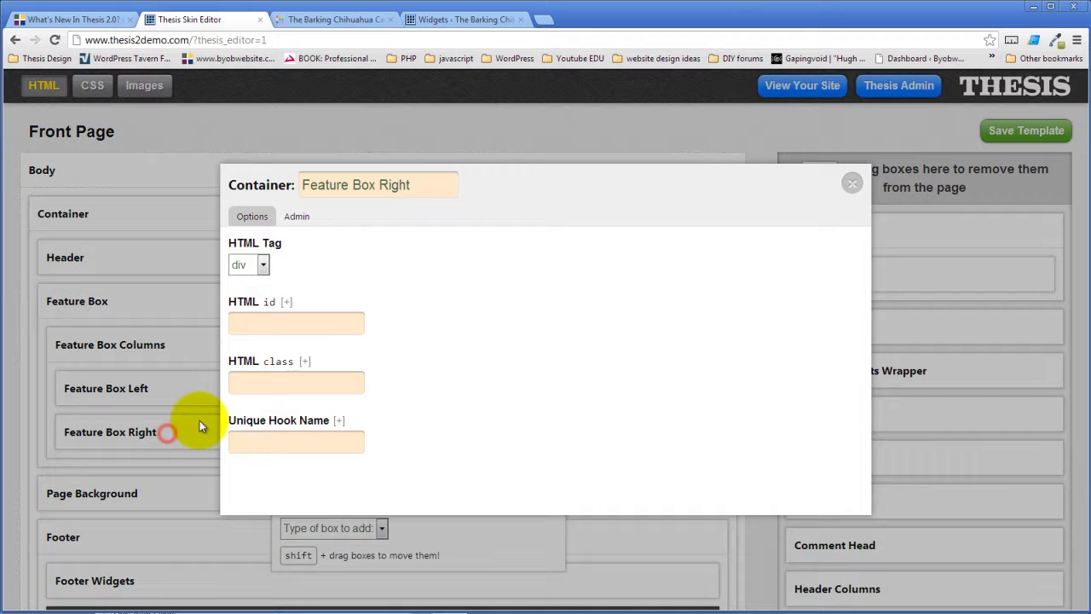
click(289, 381)
text(c2)
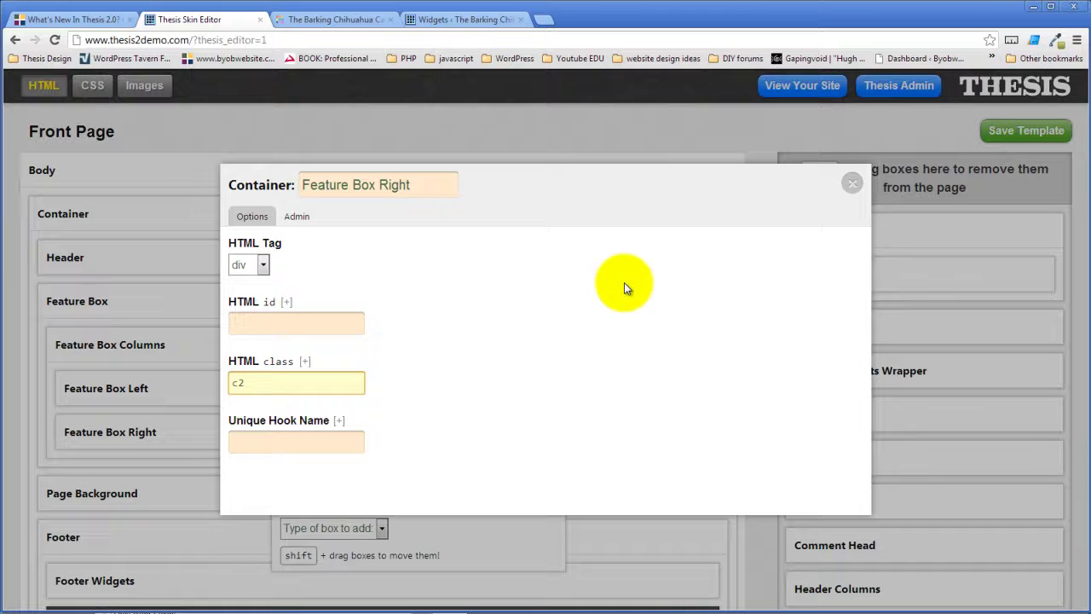
click(852, 182)
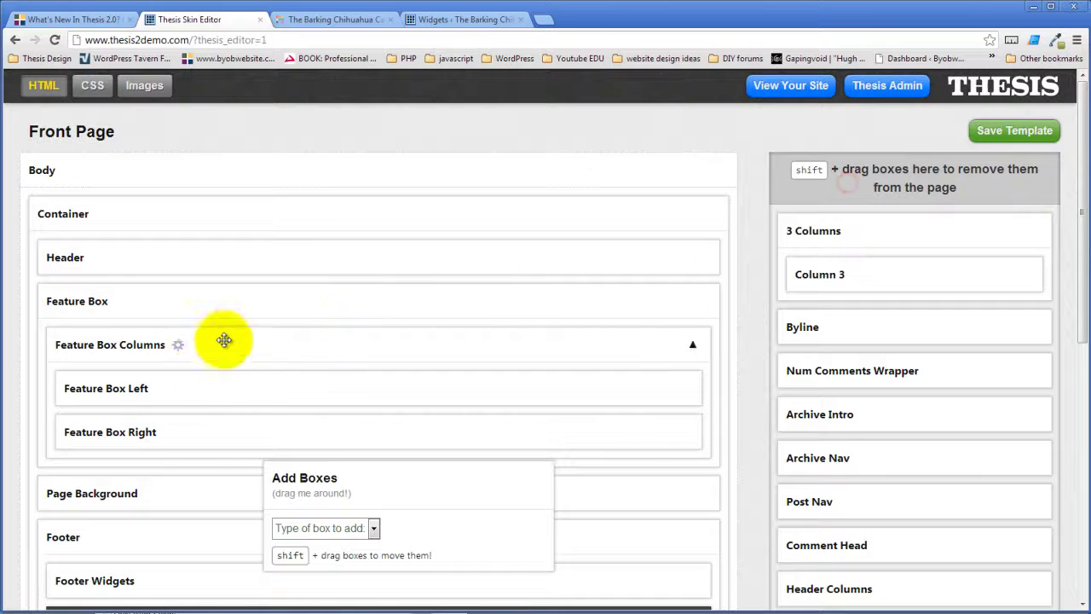
Give Feature Box Columns the class columns_32 and save the Front Page template.
click(178, 344)
click(287, 379)
text(columns_32)
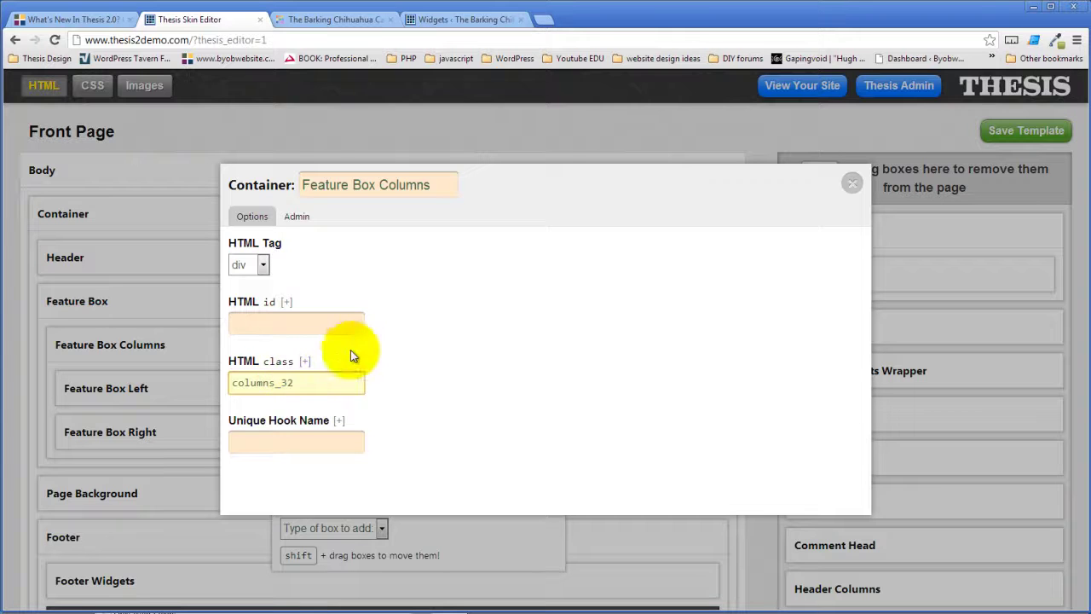
click(580, 358)
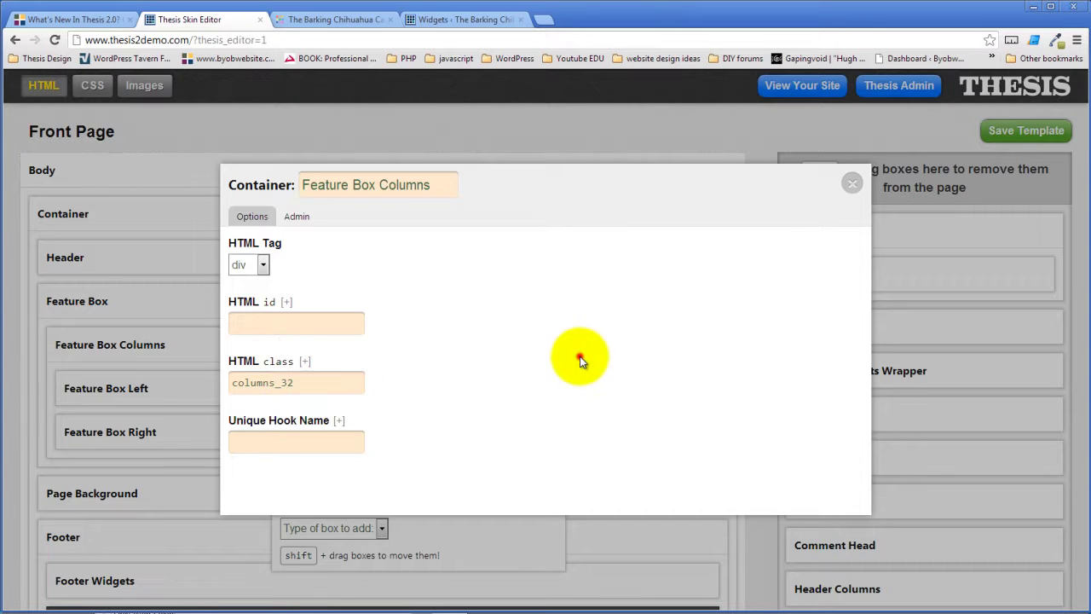
click(852, 185)
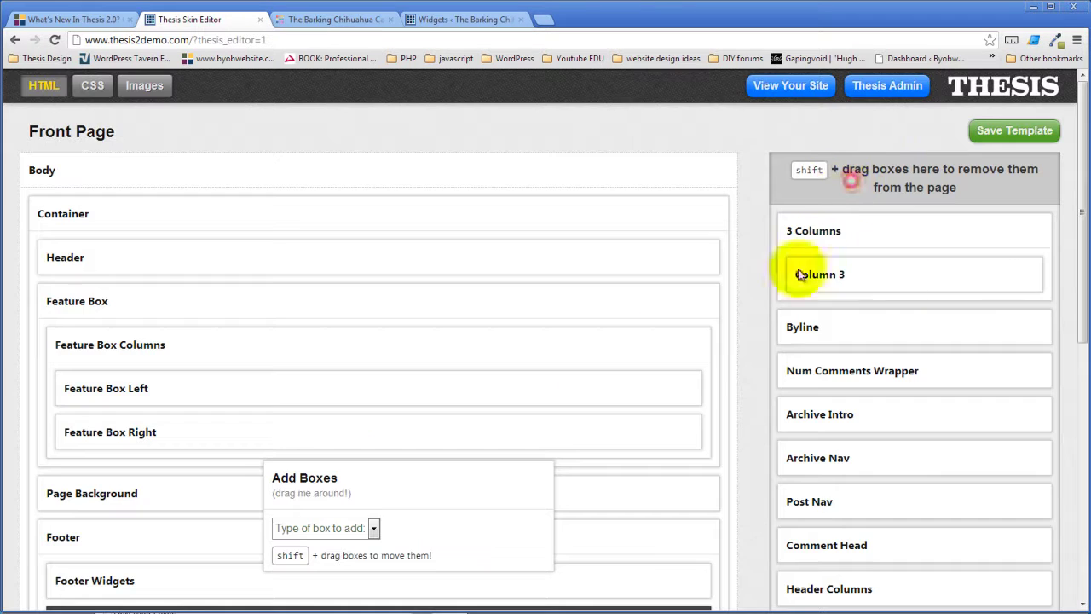
click(1006, 141)
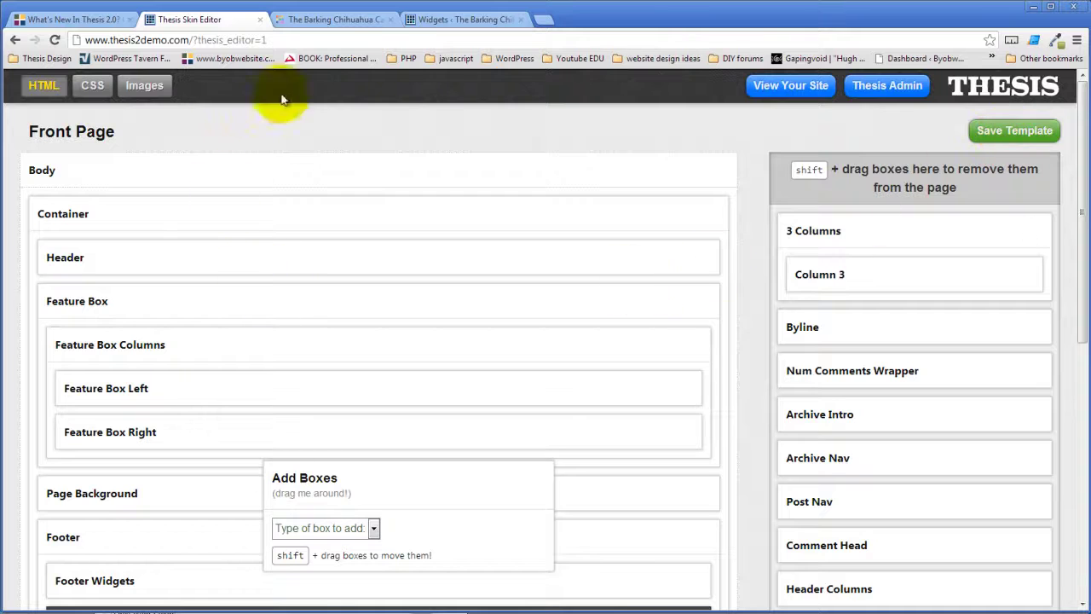
Reload the cafe front page and scroll to confirm the slideshow sits beside Location and Hours.
click(330, 19)
click(54, 39)
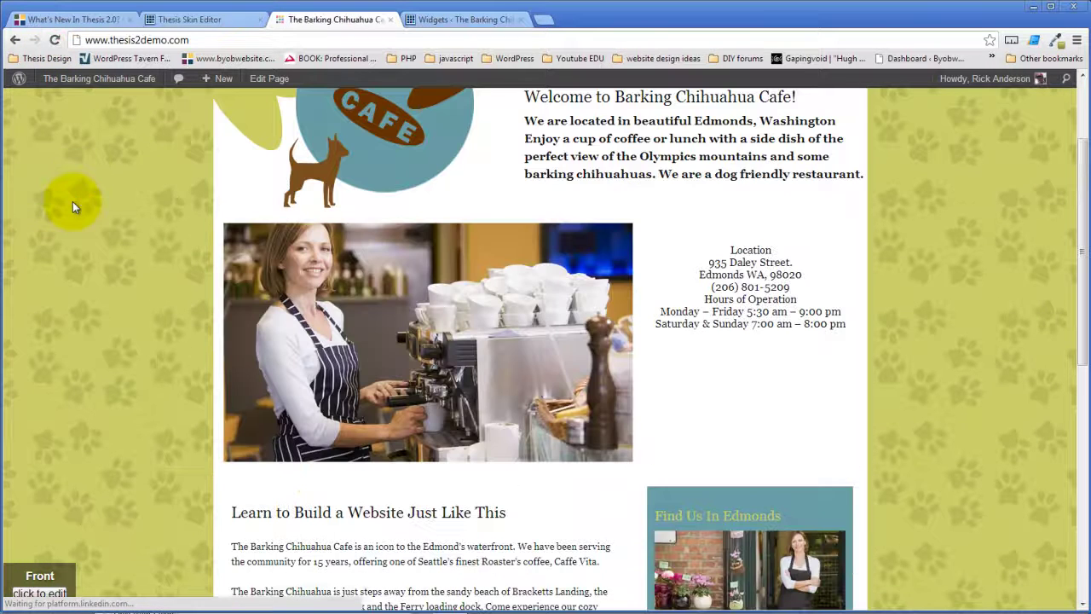
scroll(64, 282, down, 2)
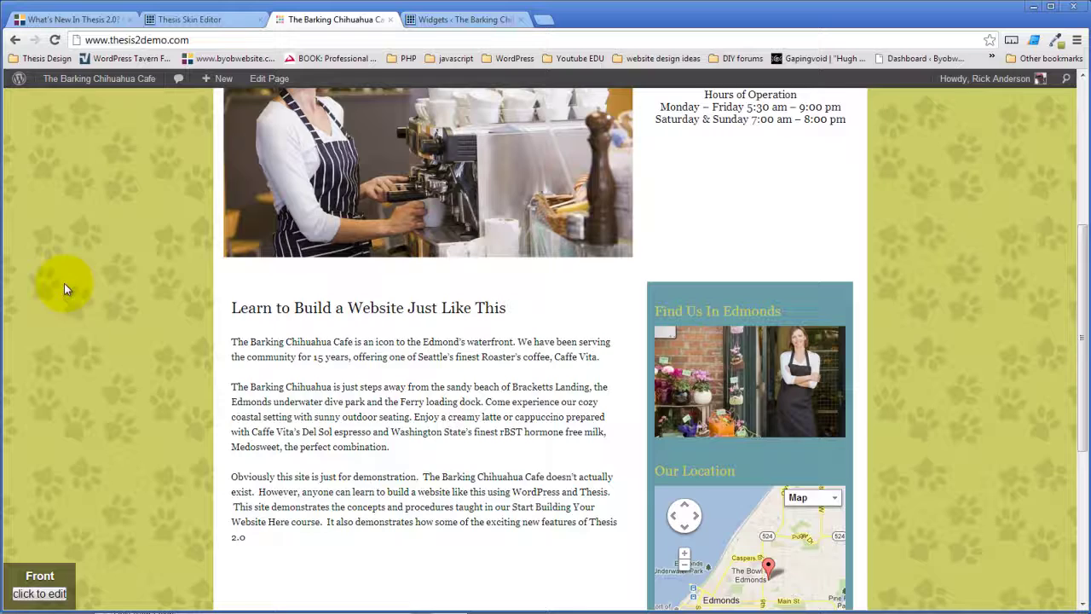
scroll(69, 315, up, 3)
scroll(869, 383, up, 1)
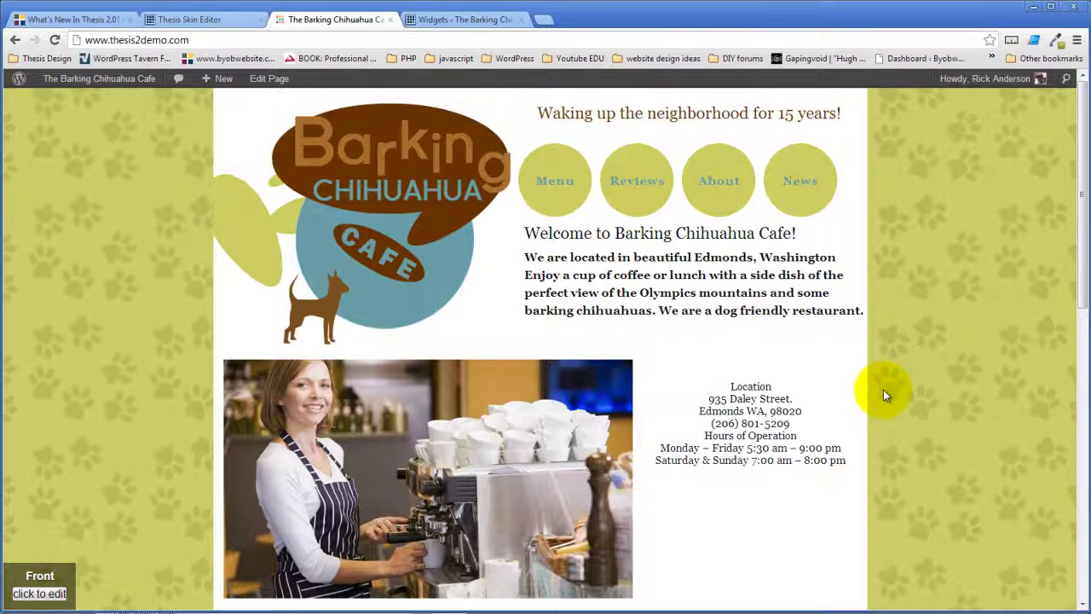
scroll(891, 366, down, 1)
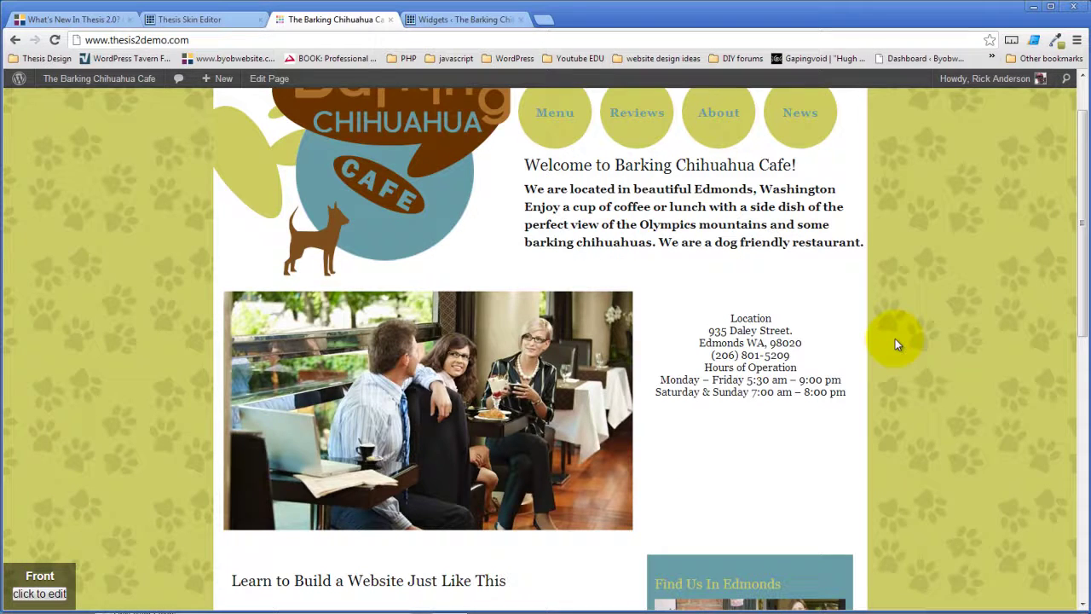
scroll(742, 358, down, 3)
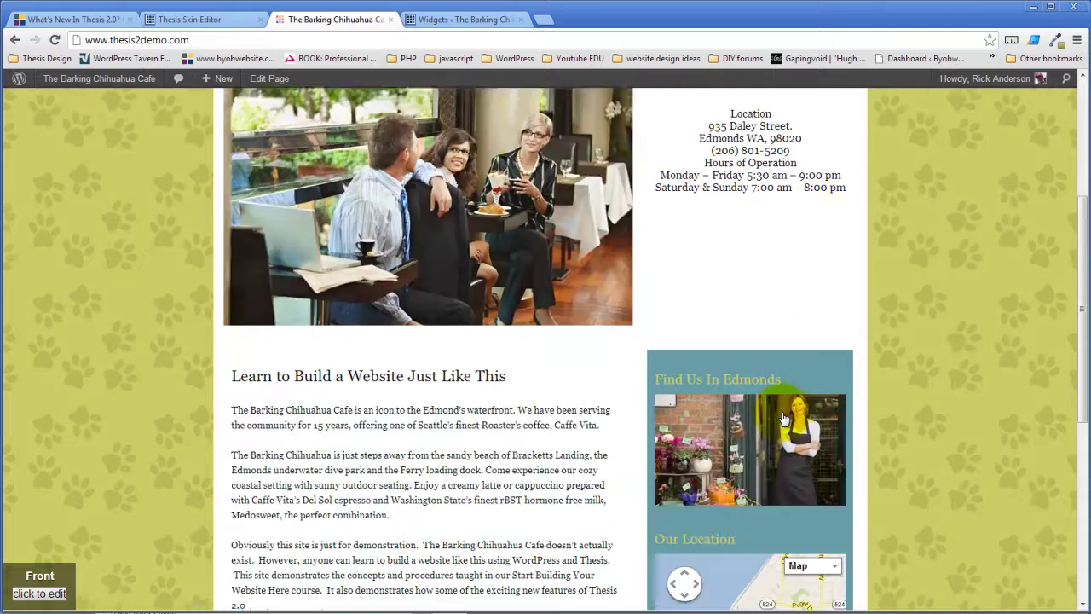
scroll(555, 596, up, 3)
scroll(519, 548, down, 3)
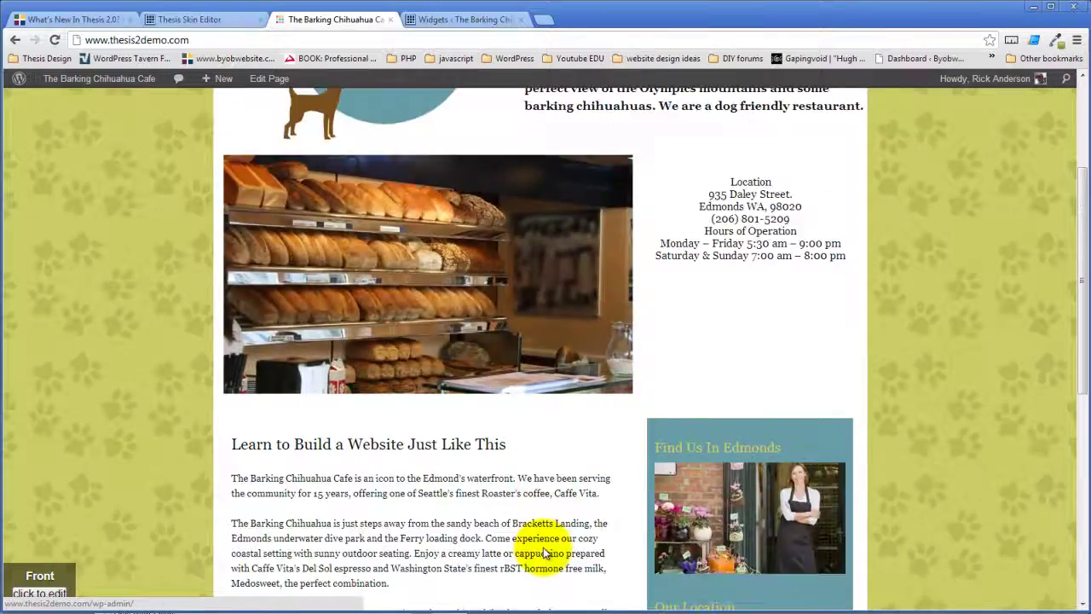
scroll(541, 515, down, 6)
scroll(520, 486, up, 3)
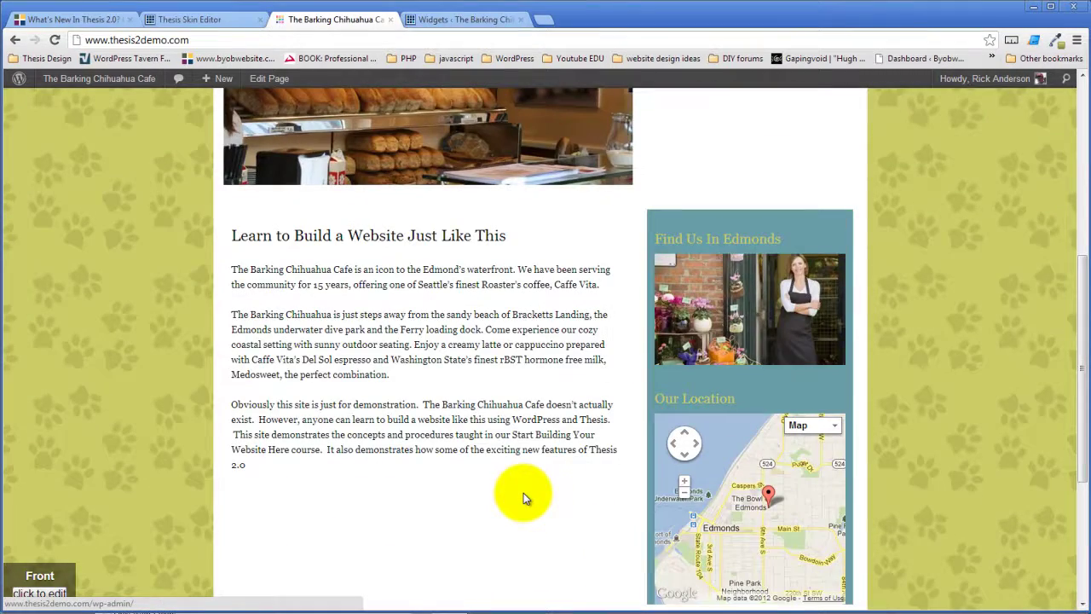
scroll(524, 492, up, 5)
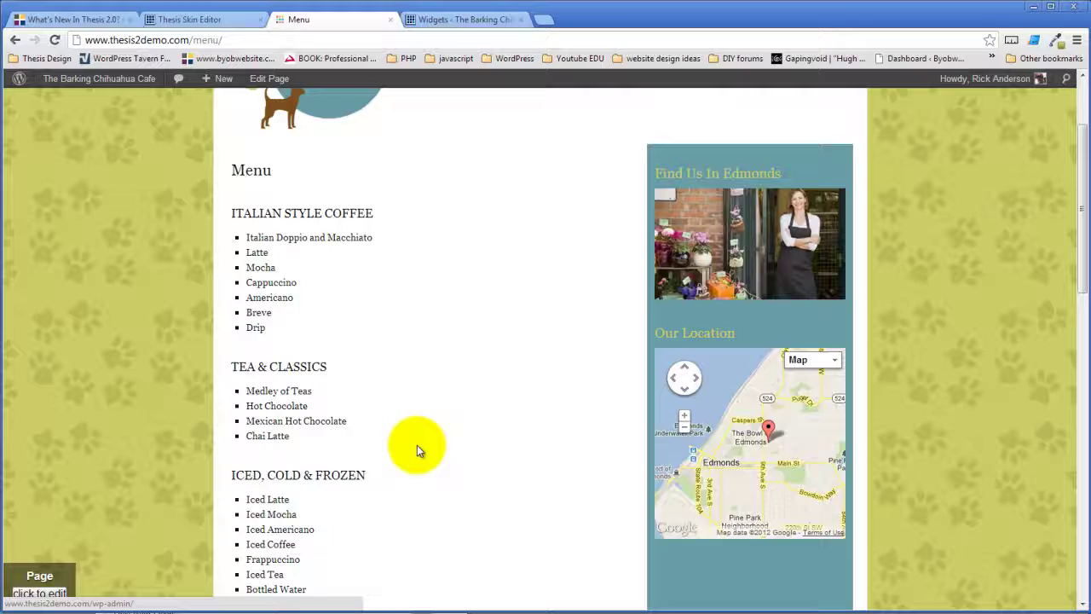
scroll(417, 449, up, 2)
click(619, 197)
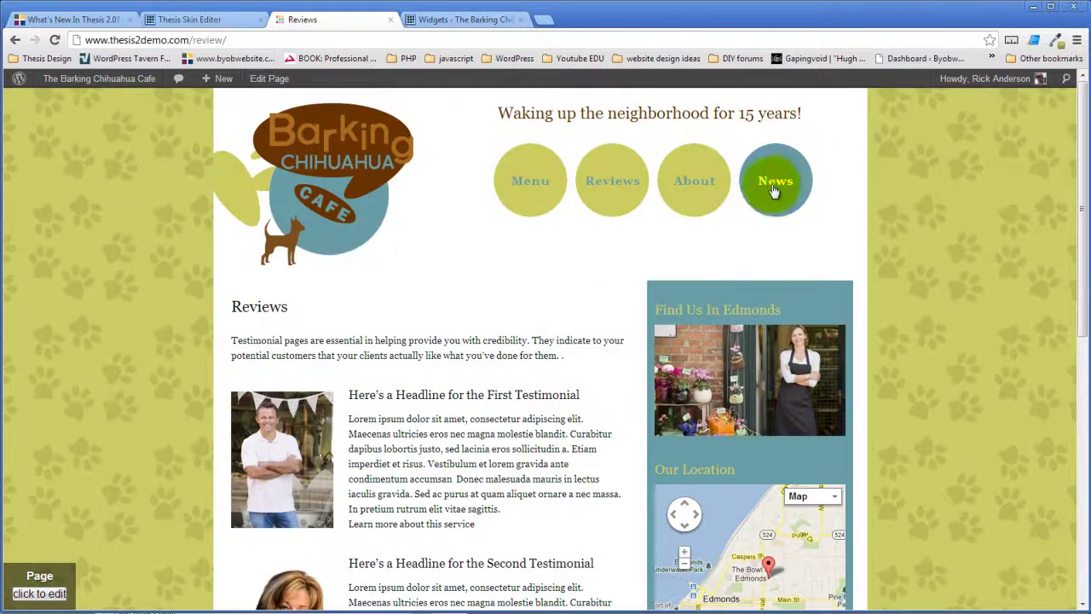
click(775, 181)
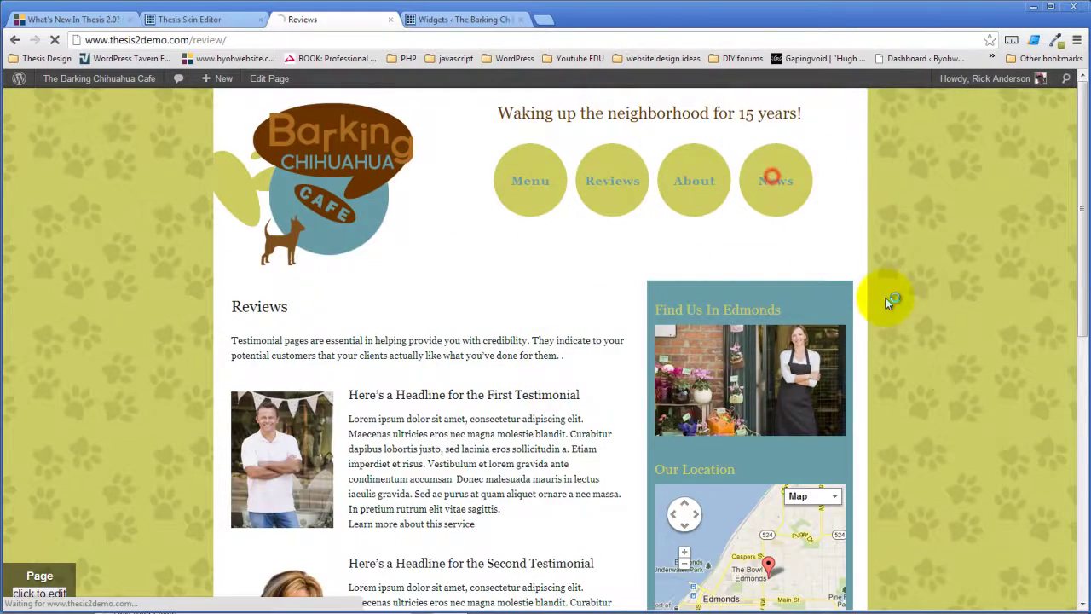
scroll(902, 286, down, 5)
scroll(903, 287, up, 4)
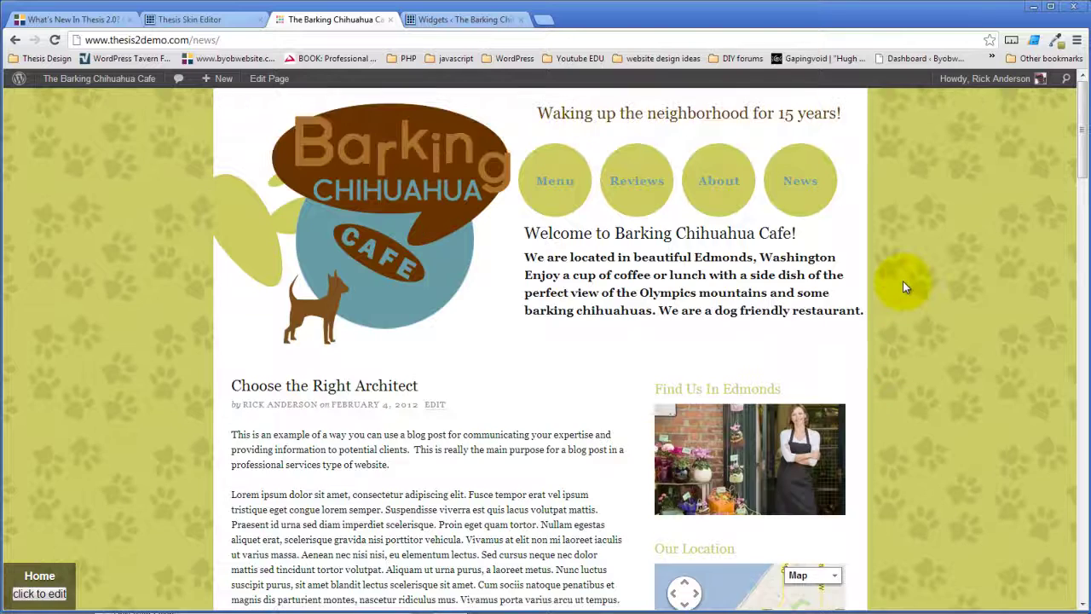
click(413, 160)
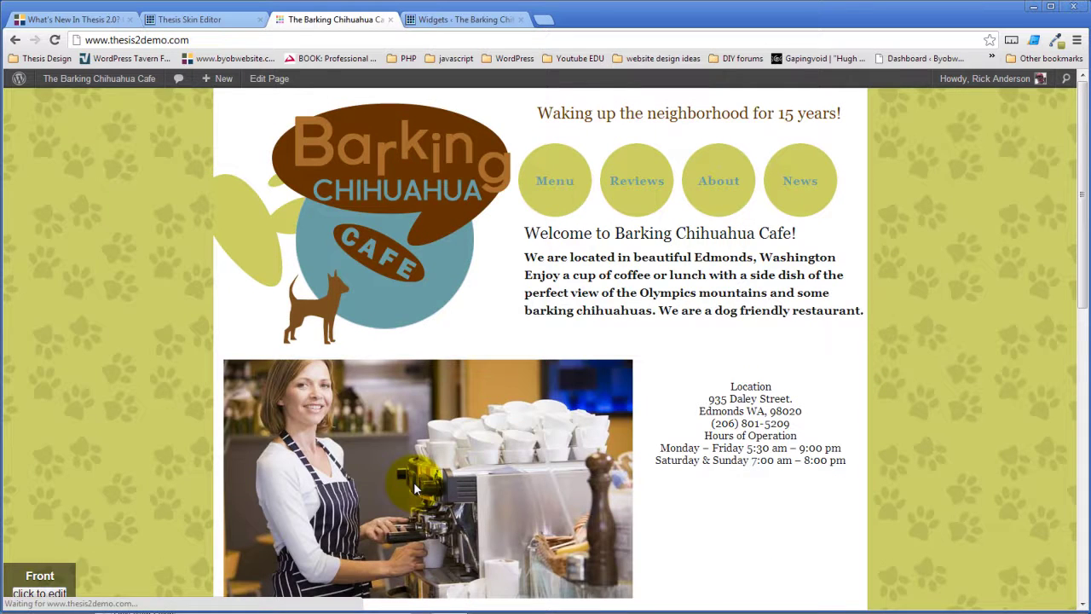